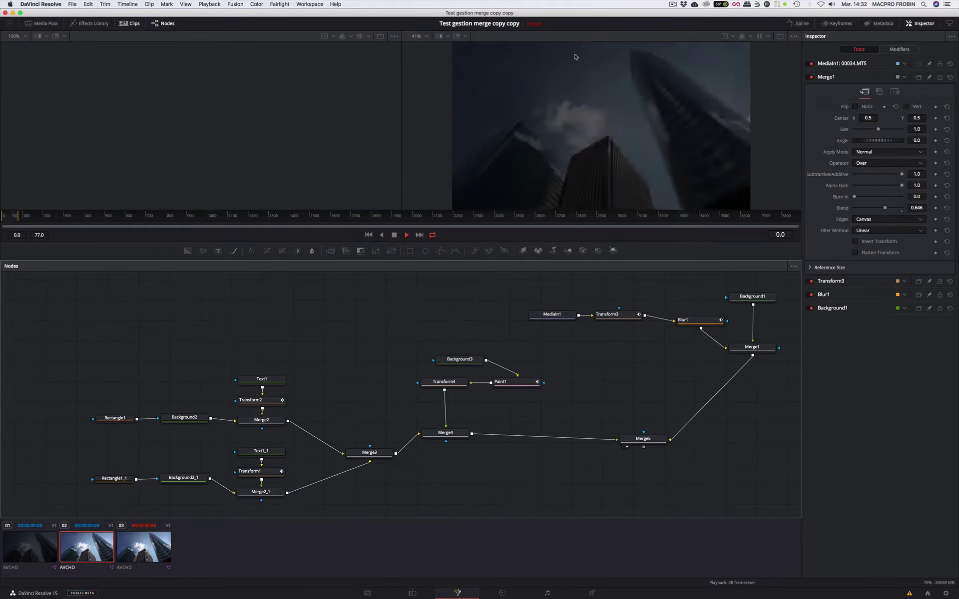
Open the third clip's composition and move the whole rectangle and text node group farther left in the node graph.
{"action": "left_click", "coordinate": [142, 545]}
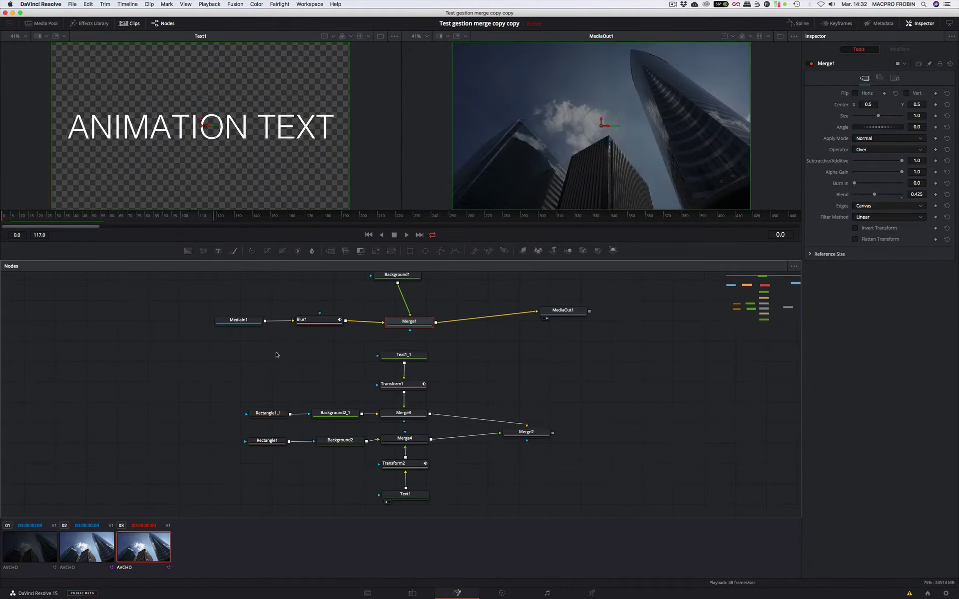
{"action": "left_click_drag", "start_coordinate": [231, 351], "coordinate": [569, 485]}
{"action": "left_click_drag", "start_coordinate": [525, 396], "coordinate": [319, 414]}
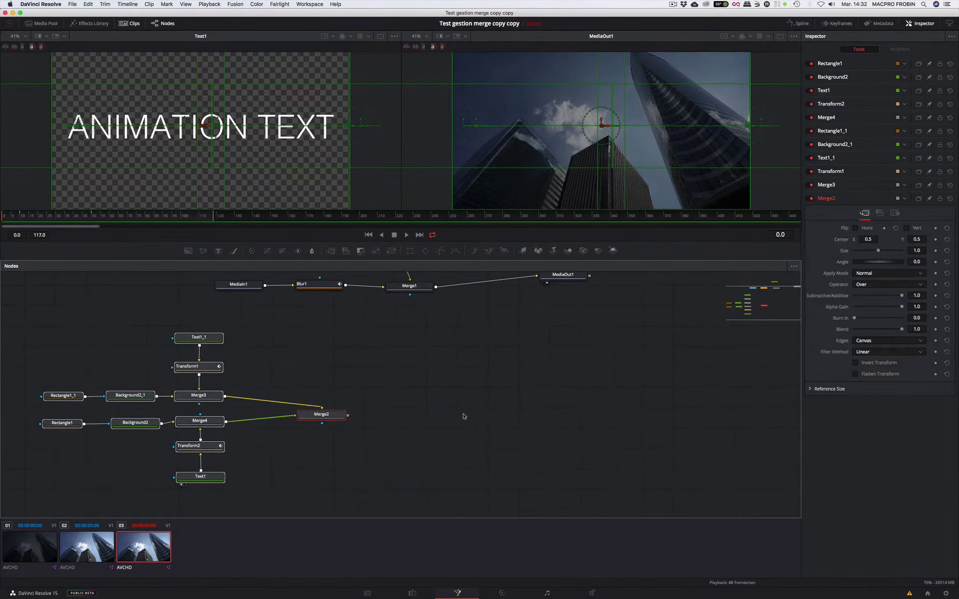
Shift the MediaIn1 branch left above the text nodes and place MediaOut1 close to Merge1.
{"action": "scroll", "coordinate": [475, 416], "scroll_direction": "up", "scroll_amount": 2}
{"action": "left_click_drag", "start_coordinate": [210, 285], "coordinate": [604, 358]}
{"action": "left_click_drag", "start_coordinate": [550, 334], "coordinate": [311, 346]}
{"action": "left_click", "coordinate": [396, 334]}
{"action": "scroll", "coordinate": [370, 408], "scroll_direction": "down", "scroll_amount": 2}
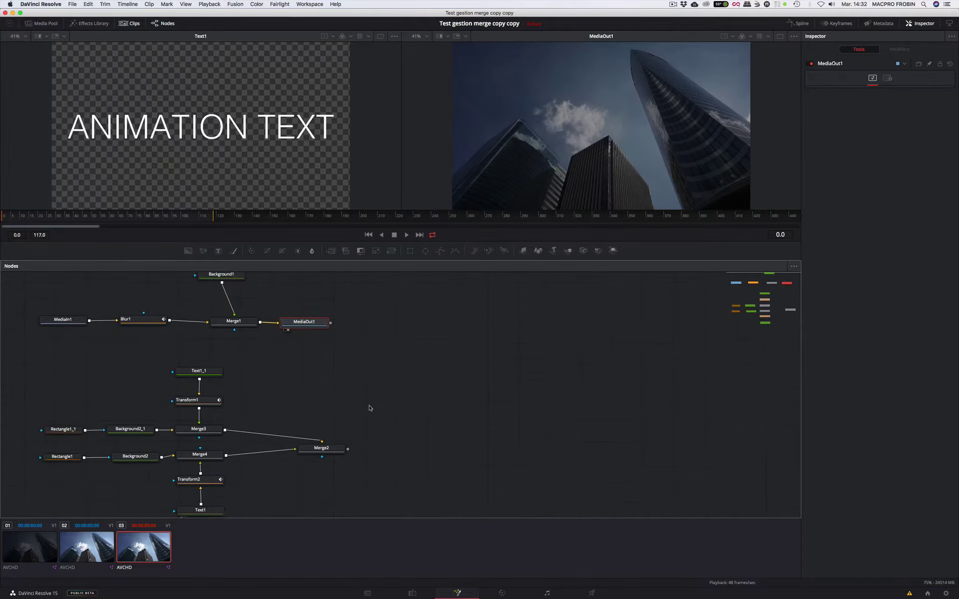
Recentre the node graph using the node navigator and hide the navigator.
{"action": "scroll", "coordinate": [400, 395], "scroll_direction": "up", "scroll_amount": 1}
{"action": "left_click_drag", "start_coordinate": [737, 309], "coordinate": [780, 300]}
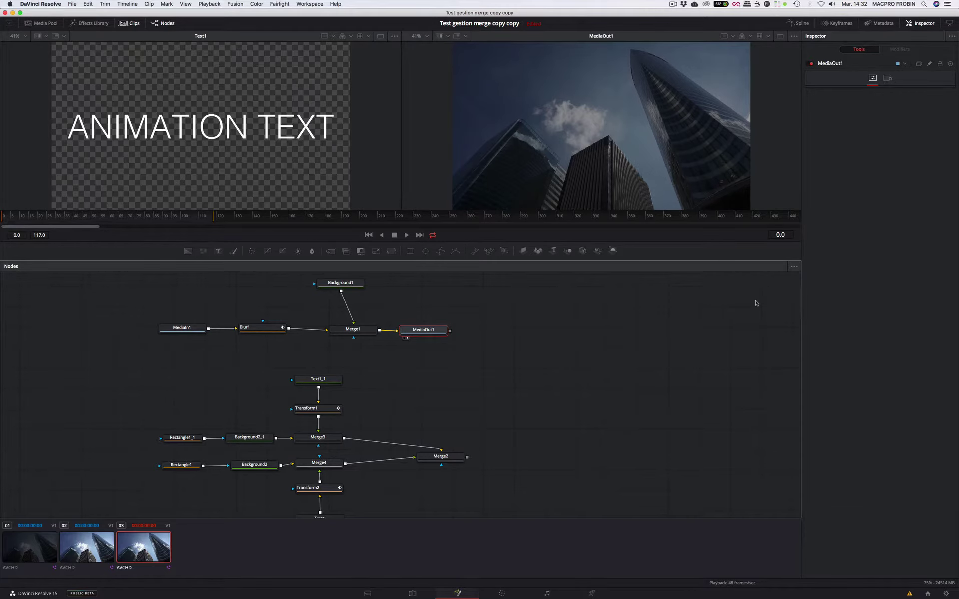
{"action": "key", "text": "v"}
{"action": "key", "text": "v"}
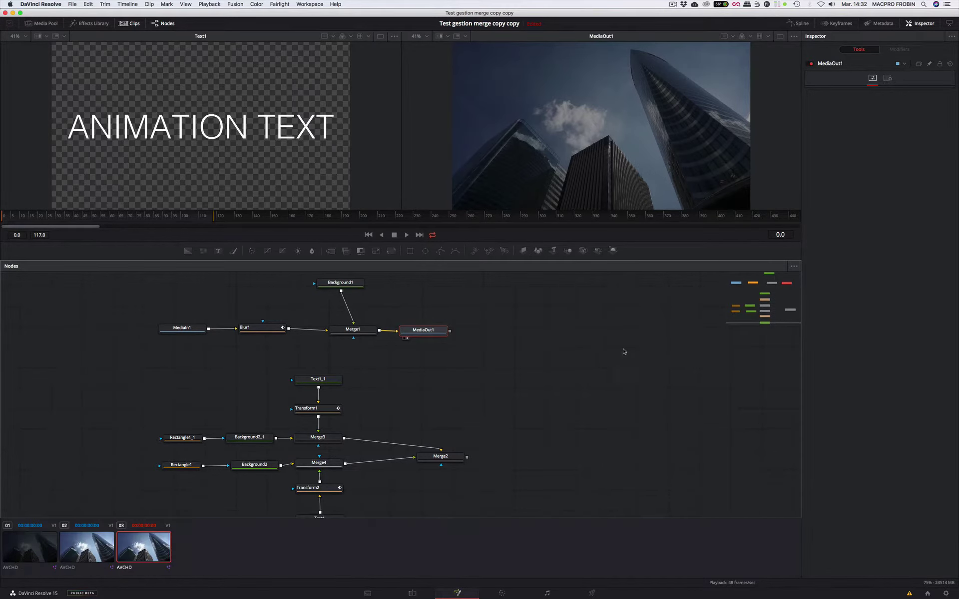
{"action": "left_click", "coordinate": [533, 364]}
{"action": "key", "text": "v"}
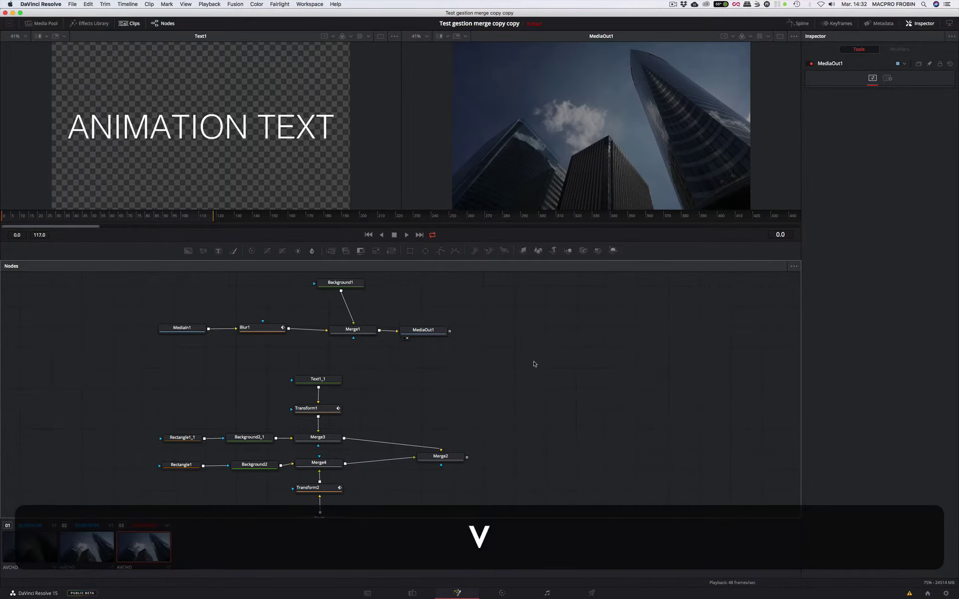
{"action": "key", "text": "v"}
{"action": "key", "text": "v"}
{"action": "key", "text": "v"}
{"action": "key", "text": "v"}
{"action": "scroll", "coordinate": [523, 388], "scroll_direction": "down", "scroll_amount": 2}
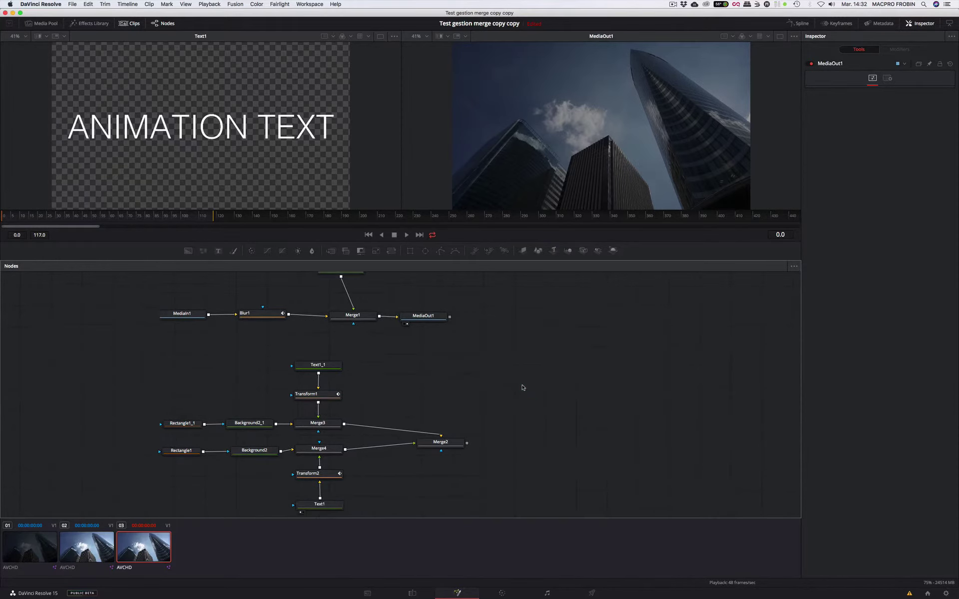
{"action": "scroll", "coordinate": [523, 388], "scroll_direction": "up", "scroll_amount": 3}
{"action": "scroll", "coordinate": [523, 387], "scroll_direction": "down", "scroll_amount": 3}
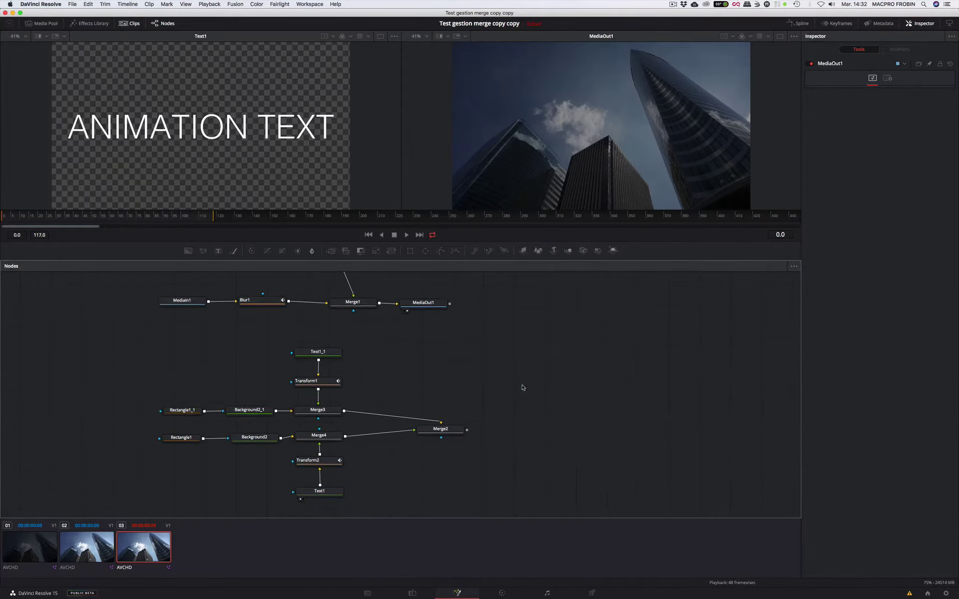
{"action": "scroll", "coordinate": [524, 387], "scroll_direction": "up", "scroll_amount": 2}
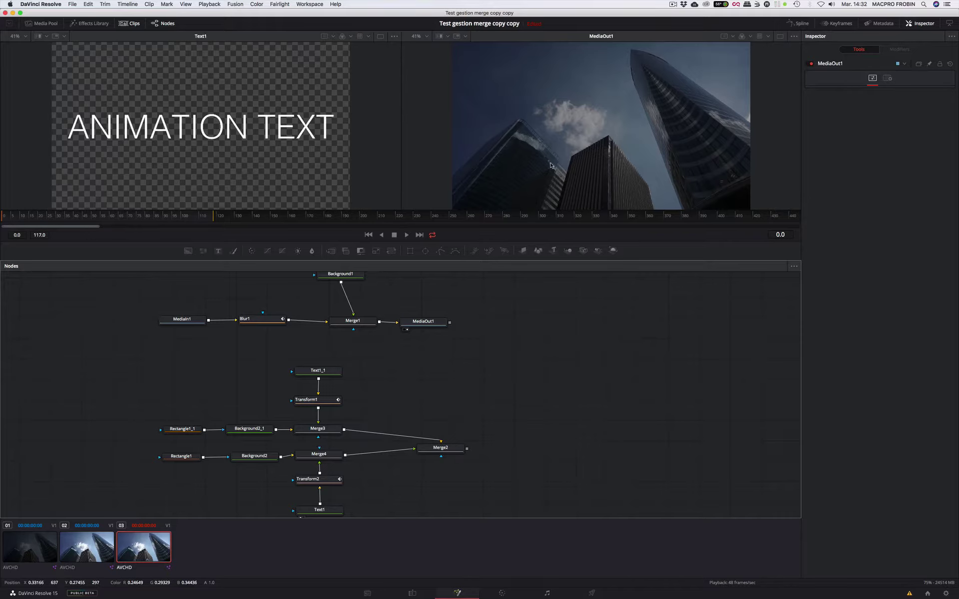
Add a Background node in the empty area below MediaOut1 and connect a Paint node after it.
{"action": "left_click", "coordinate": [188, 250]}
{"action": "left_click_drag", "start_coordinate": [539, 373], "coordinate": [492, 373]}
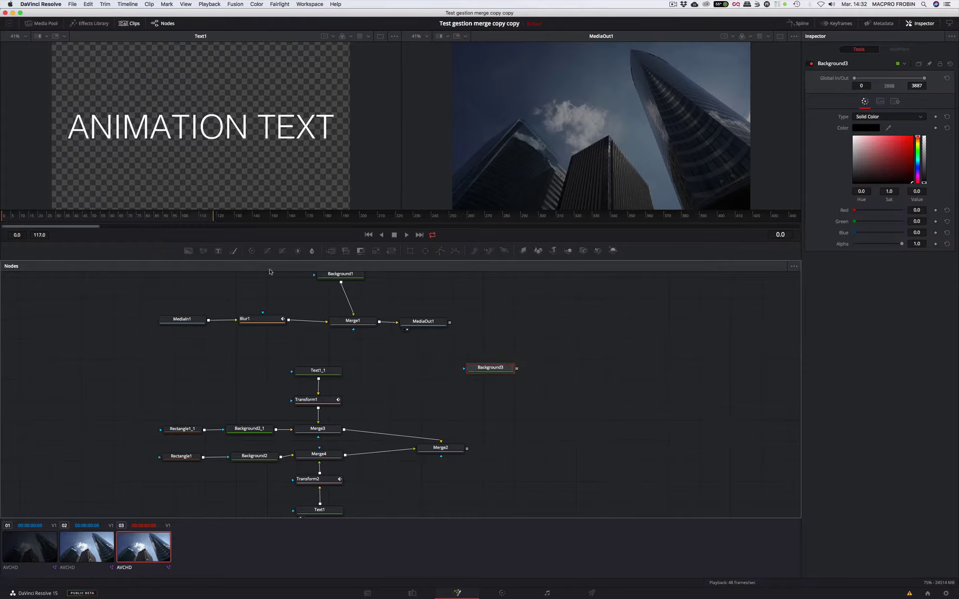
{"action": "left_click", "coordinate": [235, 252]}
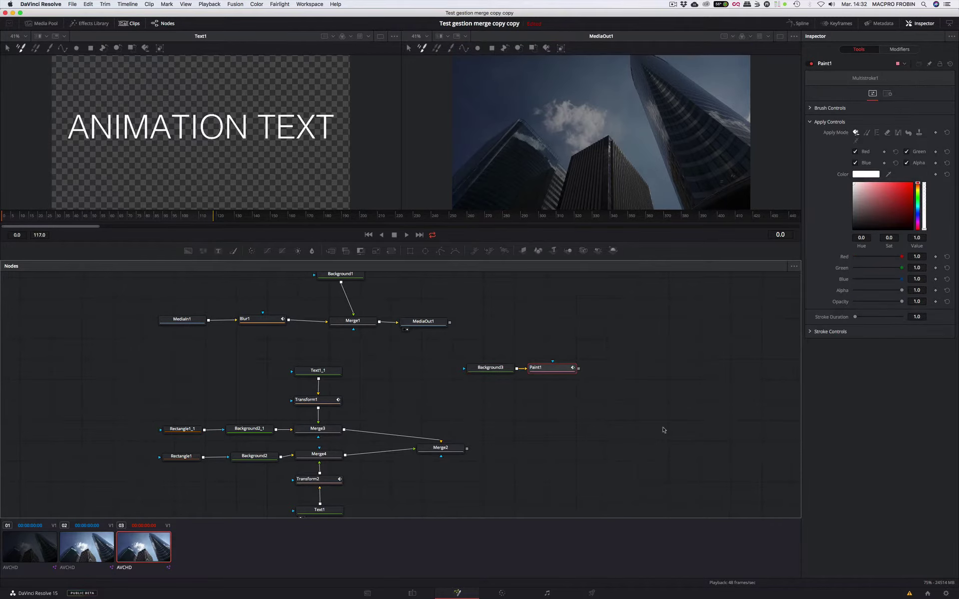
Display the Paint node in the second viewer and move the node slightly farther from its Background node.
{"action": "left_click_drag", "start_coordinate": [555, 372], "coordinate": [597, 148]}
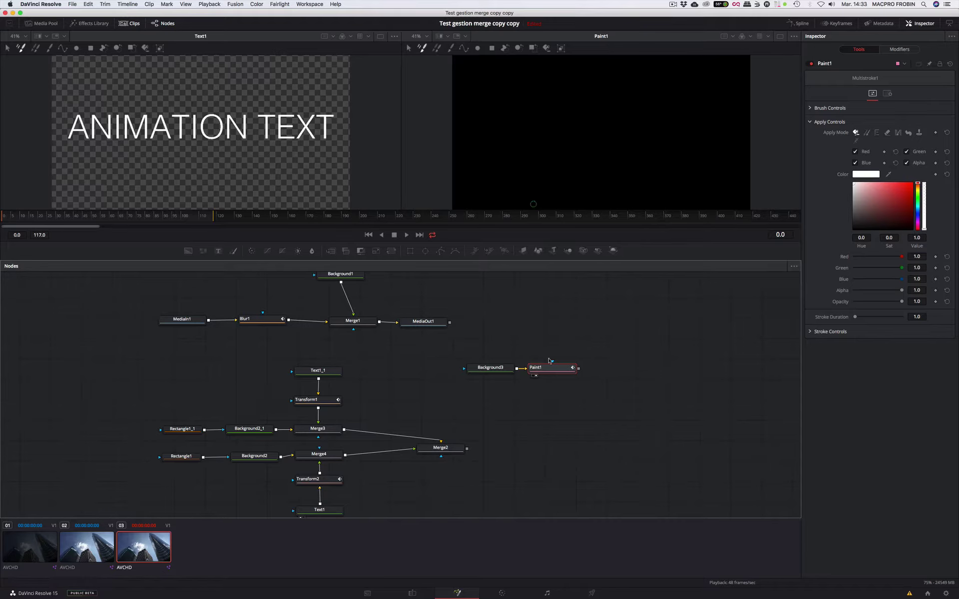
{"action": "left_click_drag", "start_coordinate": [557, 370], "coordinate": [578, 370]}
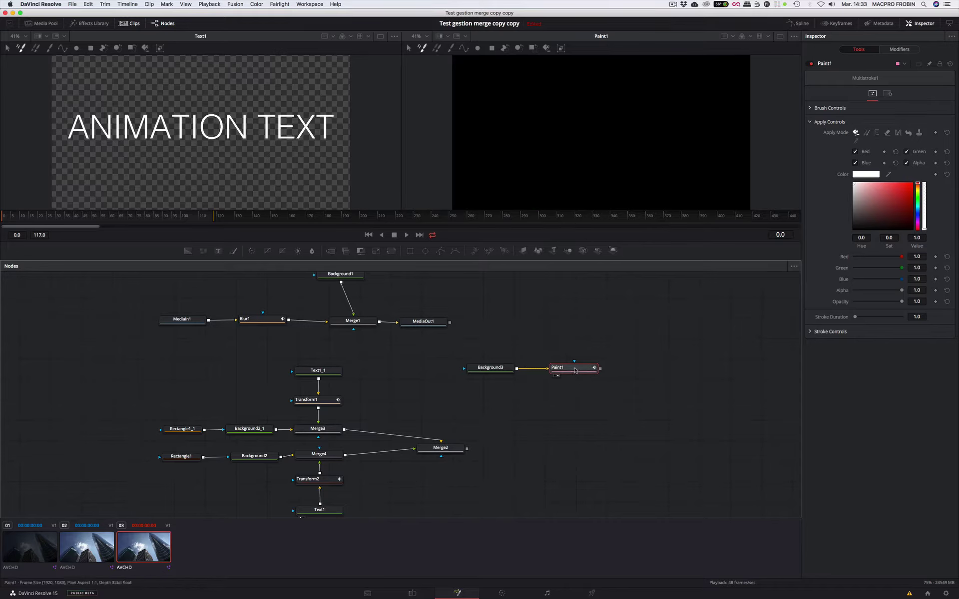
{"action": "left_click", "coordinate": [575, 370]}
Create a rectangular polyline stroke in the Paint node with width 0.25 and height 0.25, and centre it in the frame.
{"action": "left_click", "coordinate": [63, 49]}
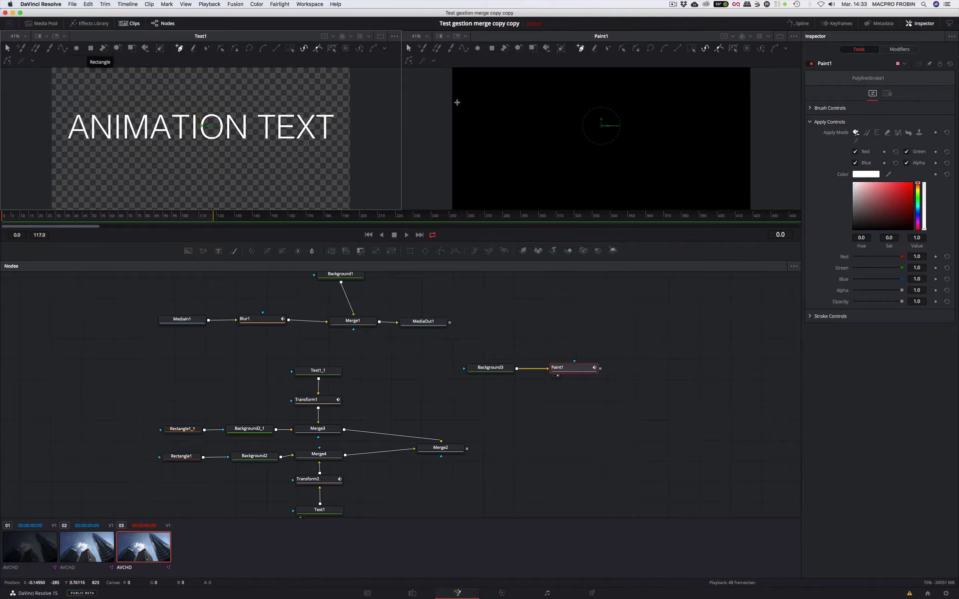
{"action": "right_click", "coordinate": [663, 135]}
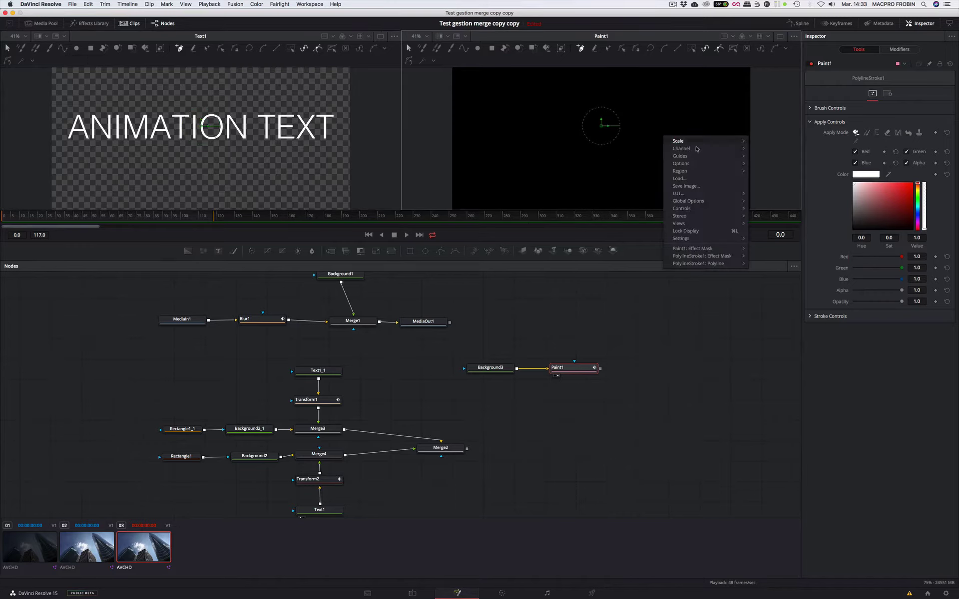
{"action": "mouse_move", "coordinate": [677, 267]}
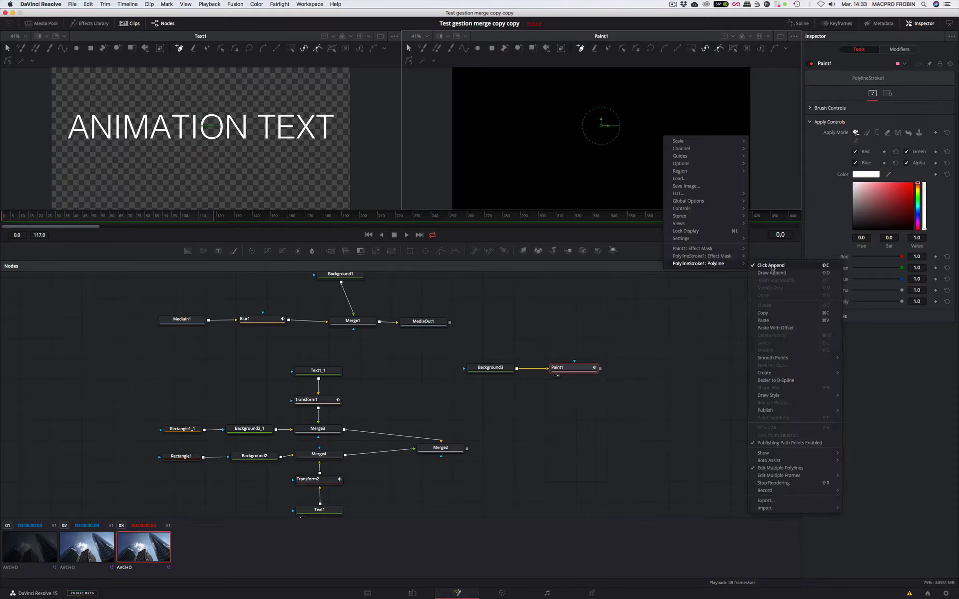
{"action": "mouse_move", "coordinate": [774, 373]}
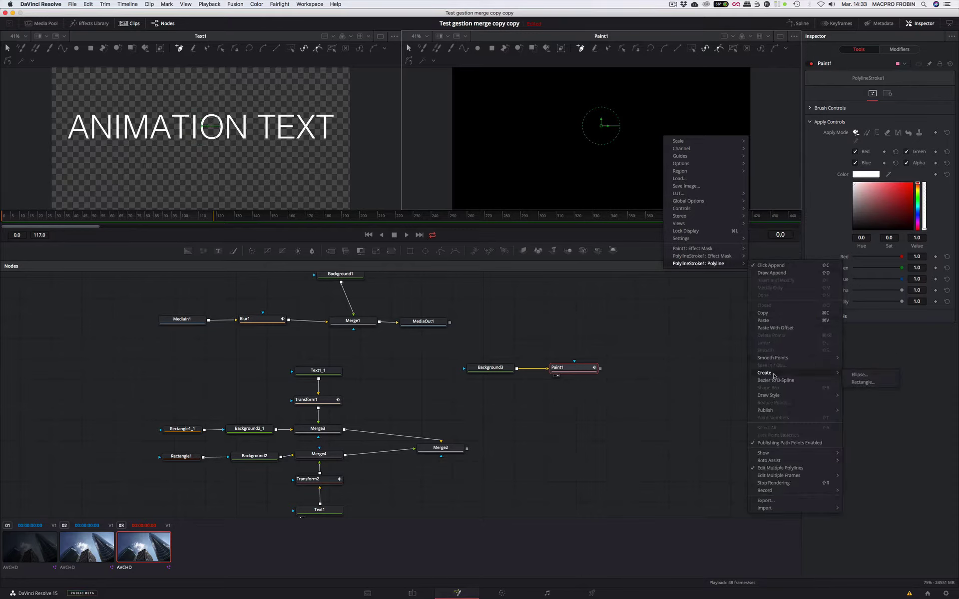
{"action": "left_click", "coordinate": [859, 383]}
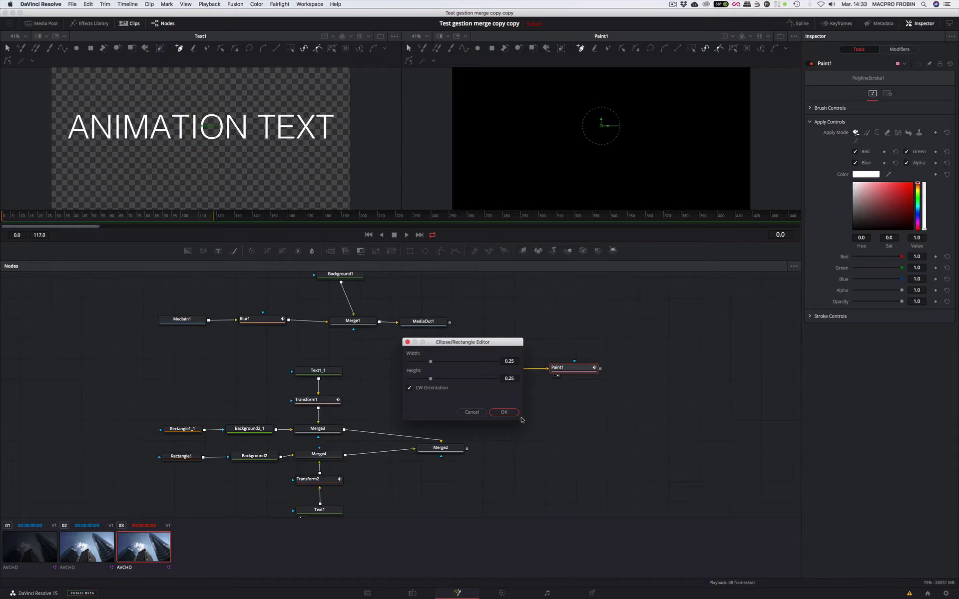
{"action": "left_click", "coordinate": [504, 412]}
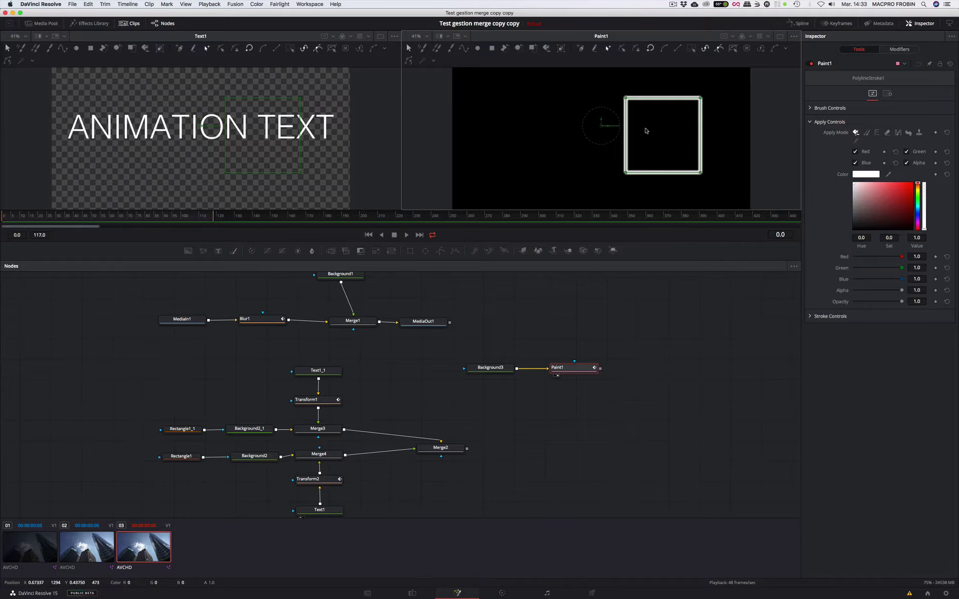
{"action": "left_click_drag", "start_coordinate": [600, 82], "coordinate": [744, 198]}
{"action": "left_click_drag", "start_coordinate": [700, 173], "coordinate": [639, 165]}
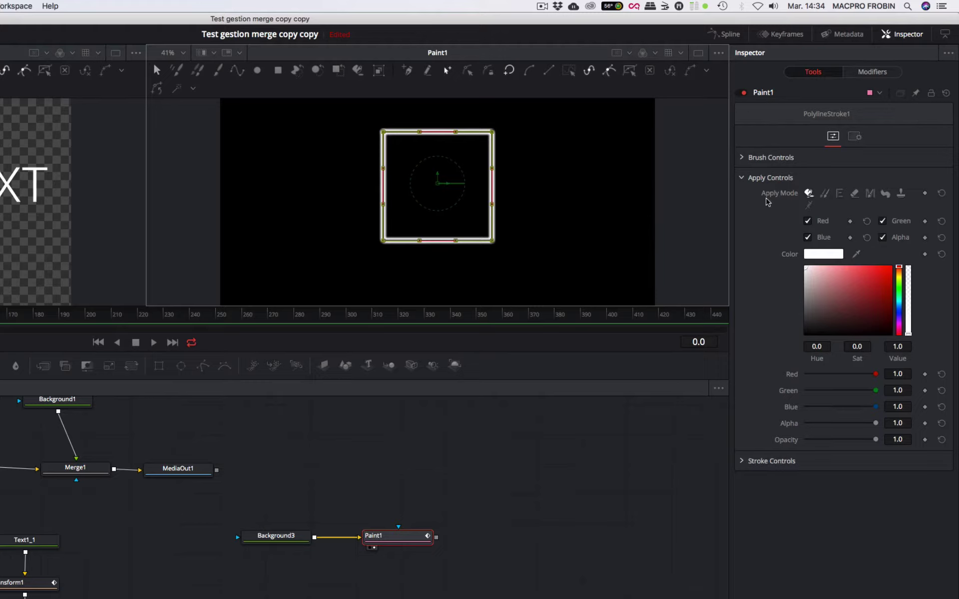
Give the stroke the square brush shape, a size of about 0.0079 and a bright yellow color.
{"action": "left_click", "coordinate": [743, 158]}
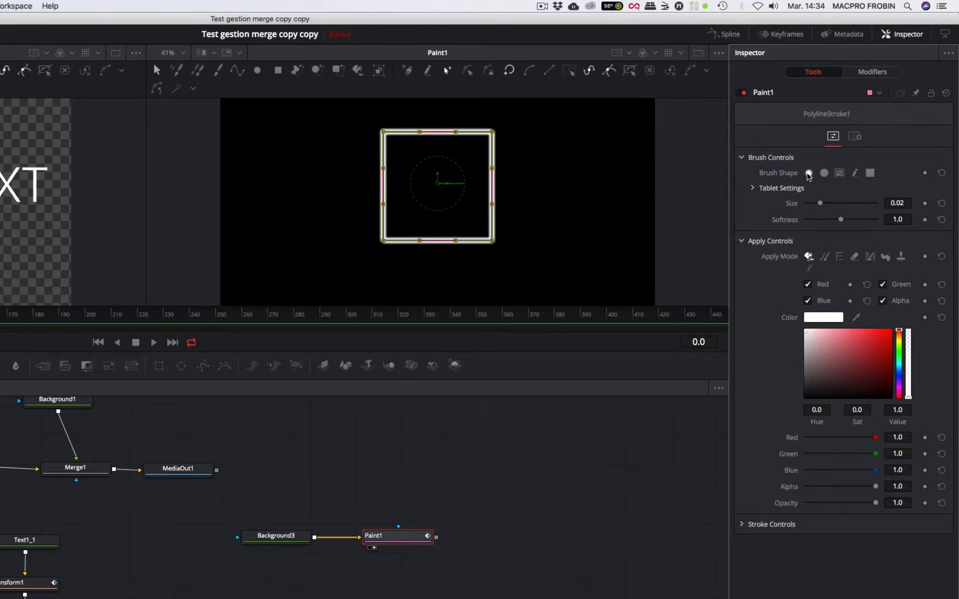
{"action": "left_click", "coordinate": [870, 173]}
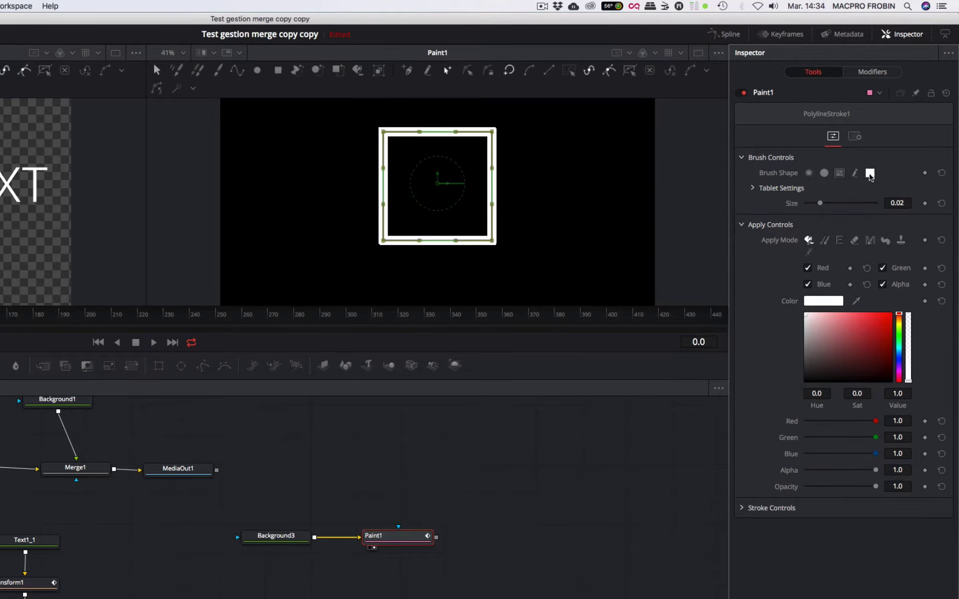
{"action": "left_click_drag", "start_coordinate": [819, 203], "coordinate": [812, 205]}
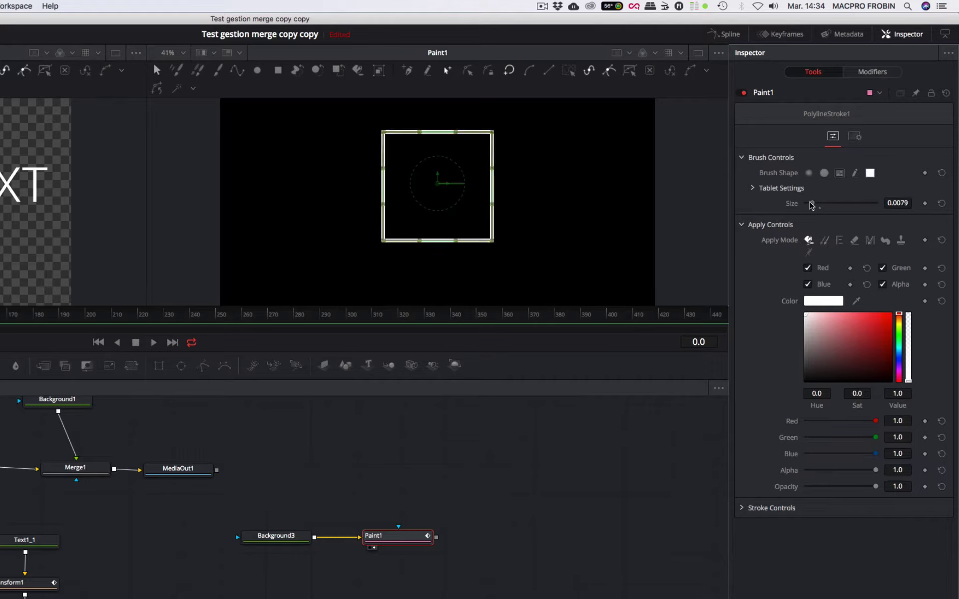
{"action": "mouse_move", "coordinate": [851, 351]}
{"action": "left_mouse_down"}
{"action": "mouse_move", "coordinate": [889, 314]}
{"action": "mouse_move", "coordinate": [898, 325]}
{"action": "left_mouse_up"}
{"action": "left_click", "coordinate": [900, 319]}
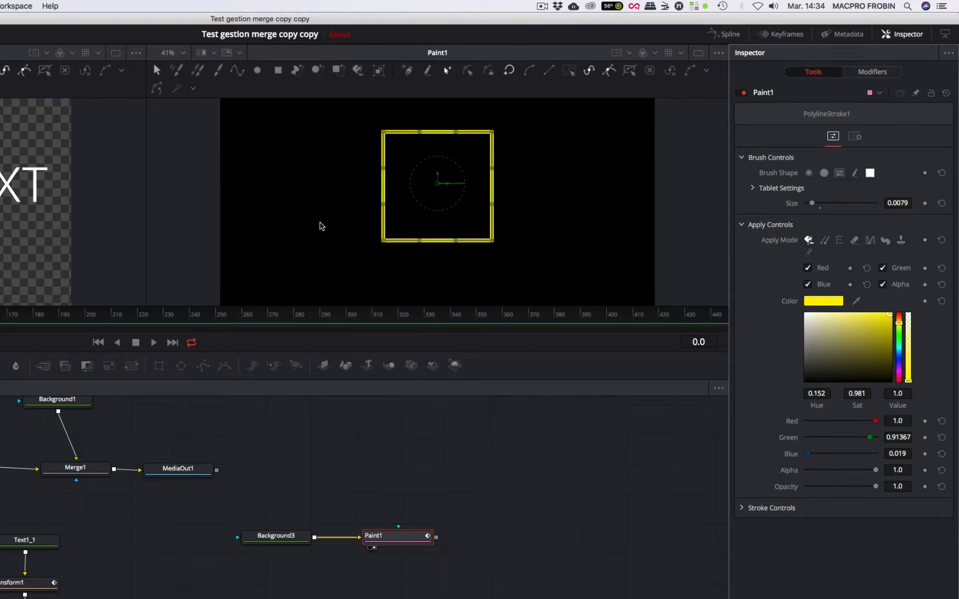
Set the alpha of the Background node feeding the Paint node to 0.0.
{"action": "left_click", "coordinate": [281, 537]}
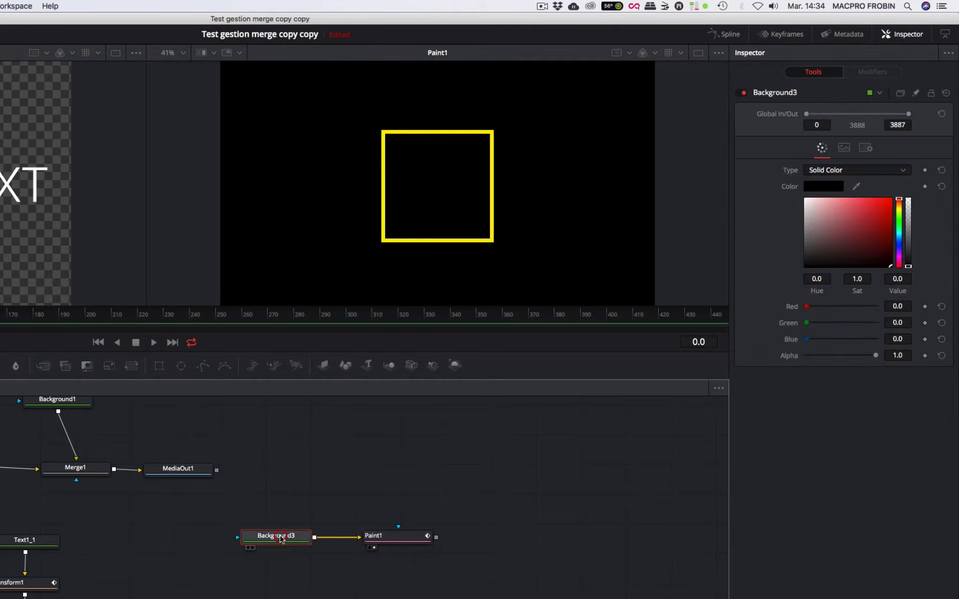
{"action": "left_click_drag", "start_coordinate": [874, 357], "coordinate": [787, 356]}
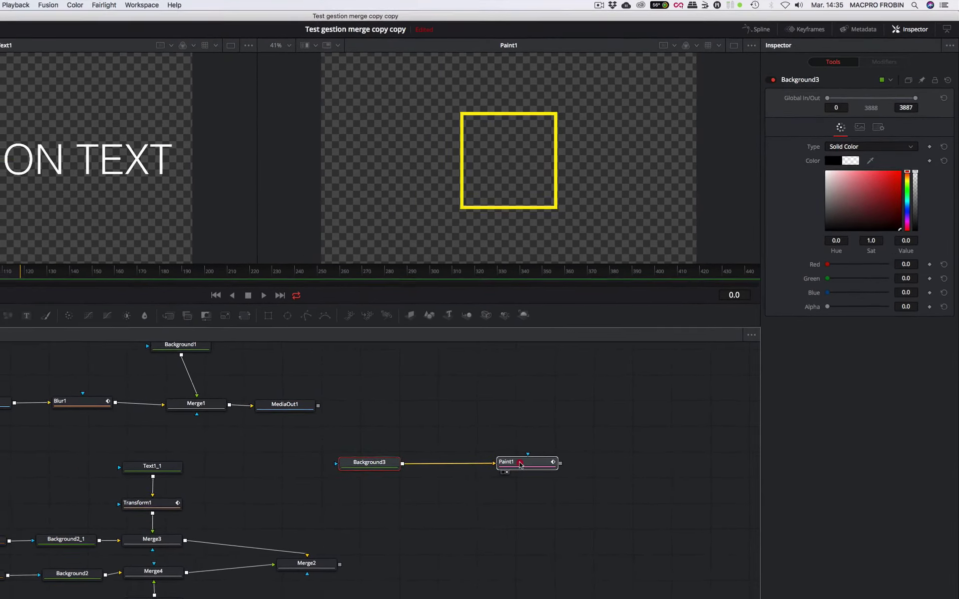
Stack the Background node above the Paint node, move Merge2 right, and bring the stacked pair close to it.
{"action": "left_click", "coordinate": [504, 480]}
{"action": "mouse_move", "coordinate": [434, 415]}
{"action": "left_mouse_down"}
{"action": "mouse_move", "coordinate": [486, 378]}
{"action": "mouse_move", "coordinate": [569, 356]}
{"action": "left_mouse_up"}
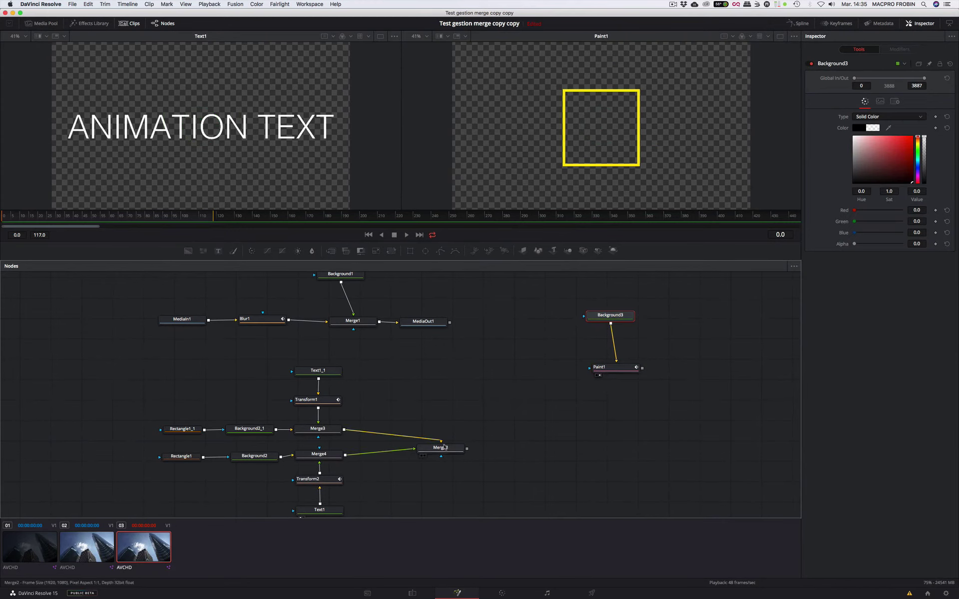
{"action": "left_click_drag", "start_coordinate": [446, 449], "coordinate": [493, 445]}
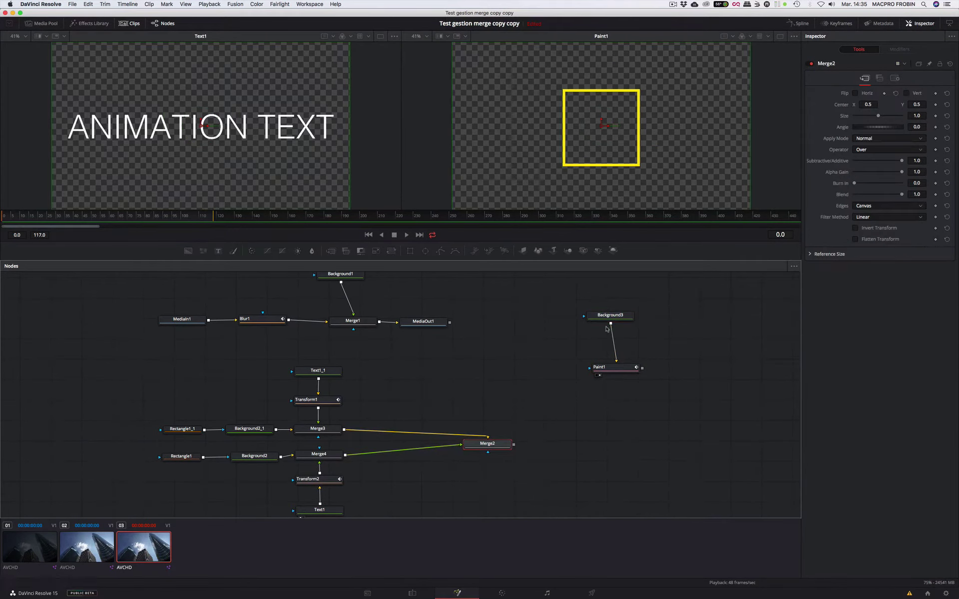
{"action": "mouse_move", "coordinate": [584, 308]}
{"action": "left_mouse_down"}
{"action": "mouse_move", "coordinate": [642, 387]}
{"action": "mouse_move", "coordinate": [589, 378]}
{"action": "mouse_move", "coordinate": [551, 407]}
{"action": "mouse_move", "coordinate": [562, 405]}
{"action": "left_mouse_up"}
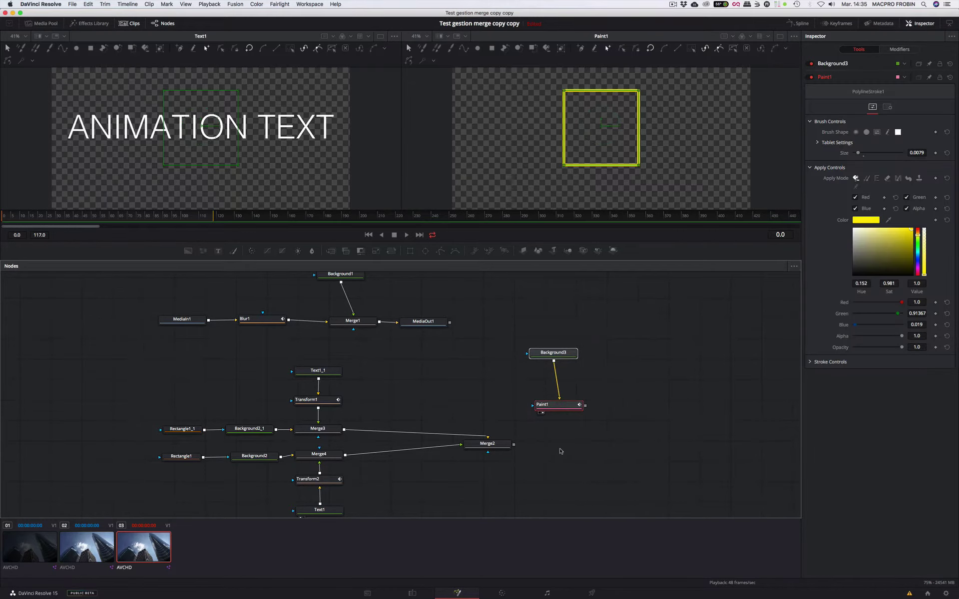
{"action": "left_click", "coordinate": [560, 451]}
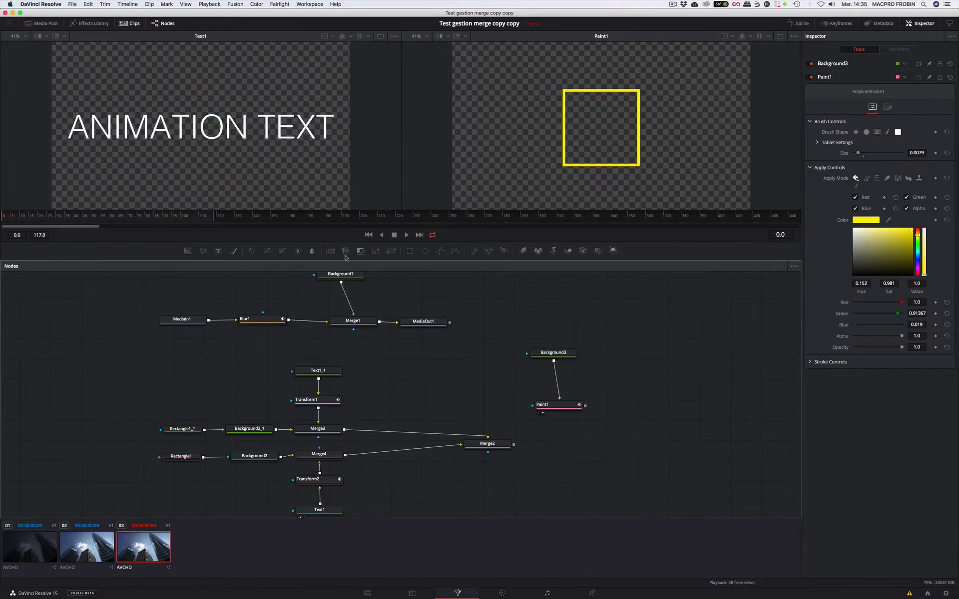
Add a Merge node with the Paint node as background and Merge2 as foreground, and display it in the second viewer.
{"action": "left_click_drag", "start_coordinate": [345, 256], "coordinate": [586, 446]}
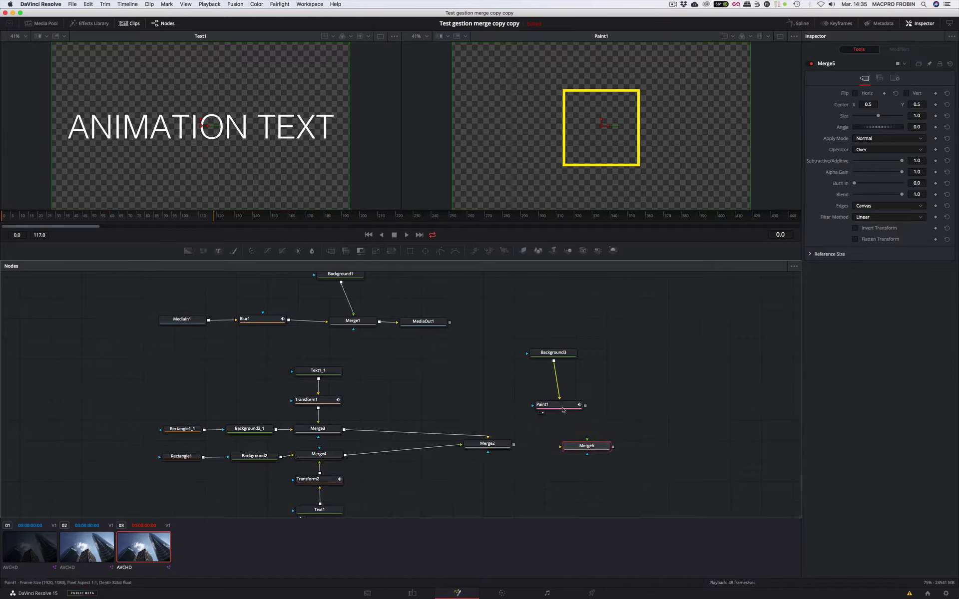
{"action": "left_click_drag", "start_coordinate": [585, 405], "coordinate": [560, 446]}
{"action": "key", "text": "2"}
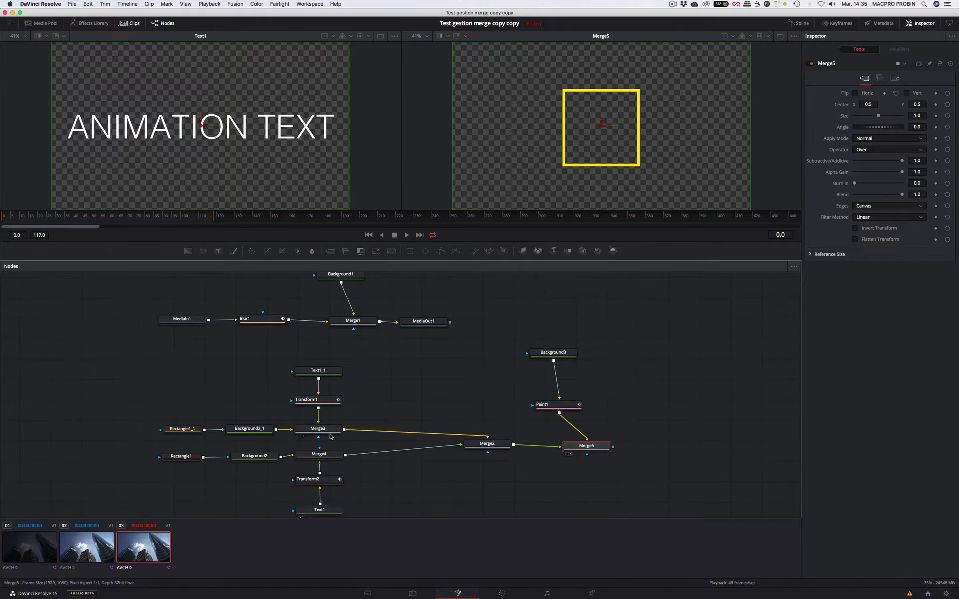
Play and scrub the merged result to examine how the animated text and the yellow square overlap.
{"action": "key", "text": "space"}
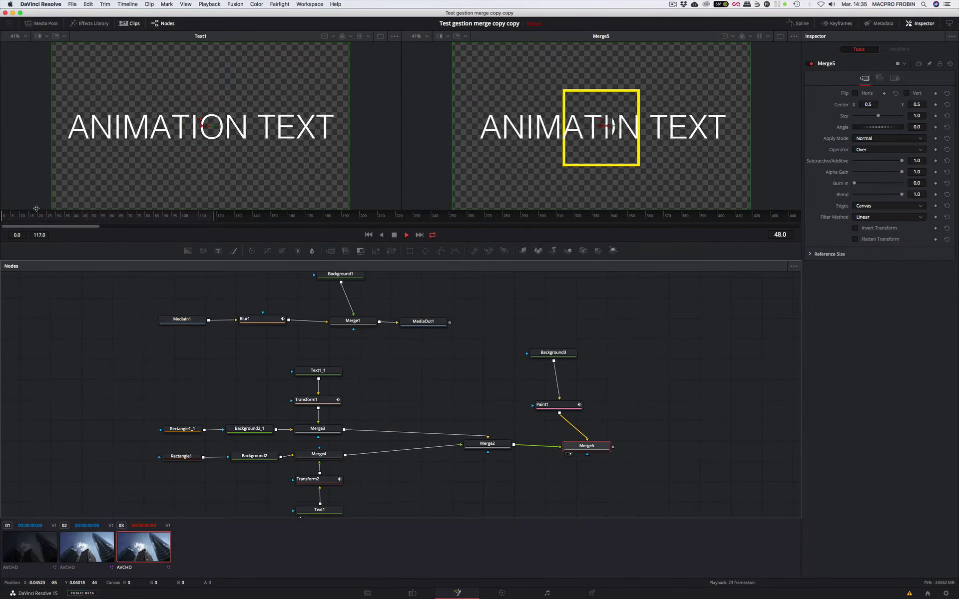
{"action": "key", "text": "space"}
{"action": "left_click_drag", "start_coordinate": [128, 218], "coordinate": [97, 219]}
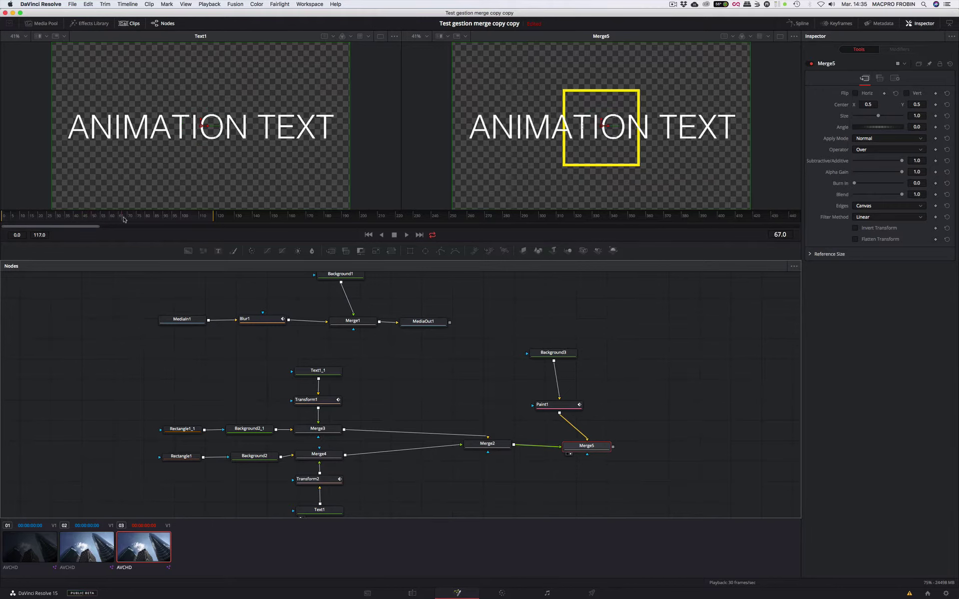
{"action": "mouse_move", "coordinate": [171, 219]}
{"action": "left_mouse_down"}
{"action": "mouse_move", "coordinate": [76, 218]}
{"action": "mouse_move", "coordinate": [183, 219]}
{"action": "left_mouse_up"}
Try rewiring the Paint1 and Merge2 connections between the foreground and background inputs of Merge5.
{"action": "left_click_drag", "start_coordinate": [587, 436], "coordinate": [560, 448]}
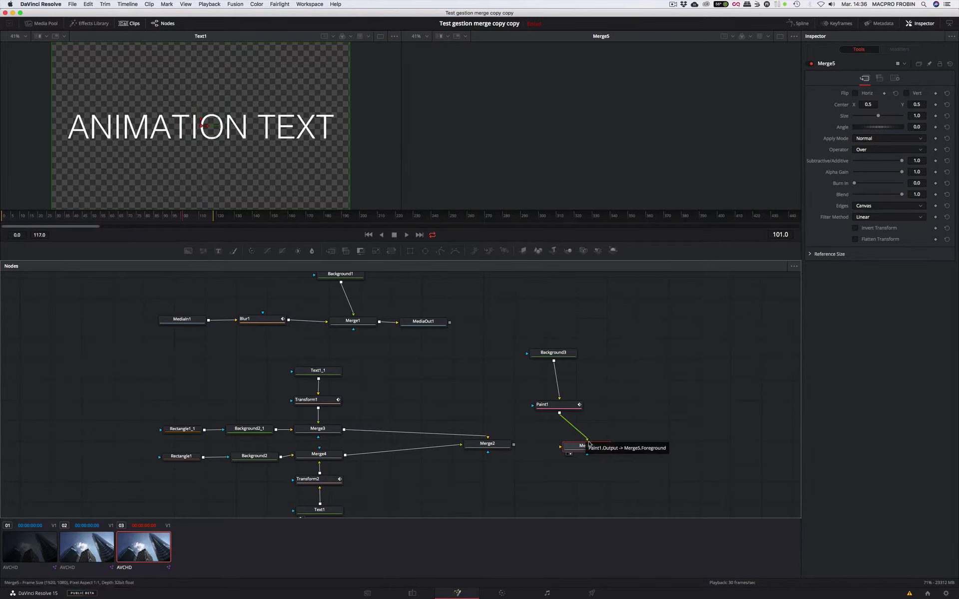
{"action": "left_click_drag", "start_coordinate": [514, 446], "coordinate": [561, 447]}
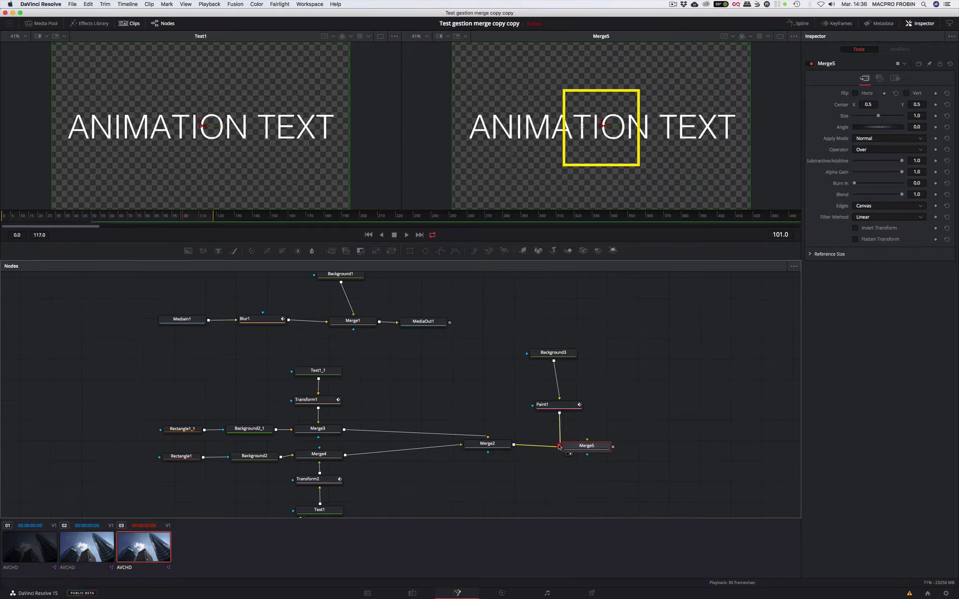
{"action": "mouse_move", "coordinate": [560, 447]}
{"action": "left_mouse_down"}
{"action": "mouse_move", "coordinate": [526, 447]}
{"action": "mouse_move", "coordinate": [583, 449]}
{"action": "mouse_move", "coordinate": [569, 447]}
{"action": "left_mouse_up"}
Move the Paint1 and Background3 nodes up and closer in line above Merge5.
{"action": "left_click_drag", "start_coordinate": [558, 405], "coordinate": [573, 389]}
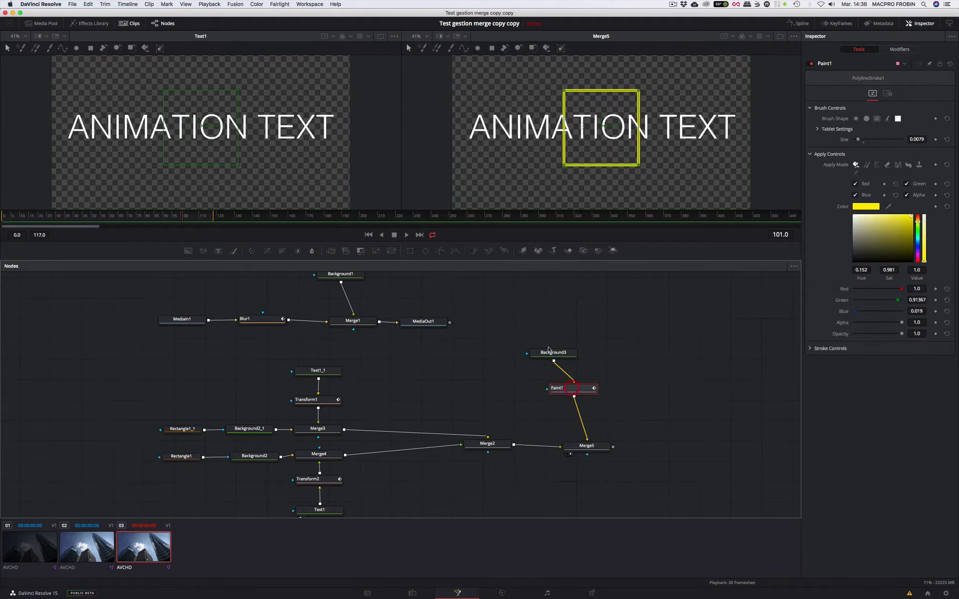
{"action": "left_click_drag", "start_coordinate": [552, 353], "coordinate": [568, 342]}
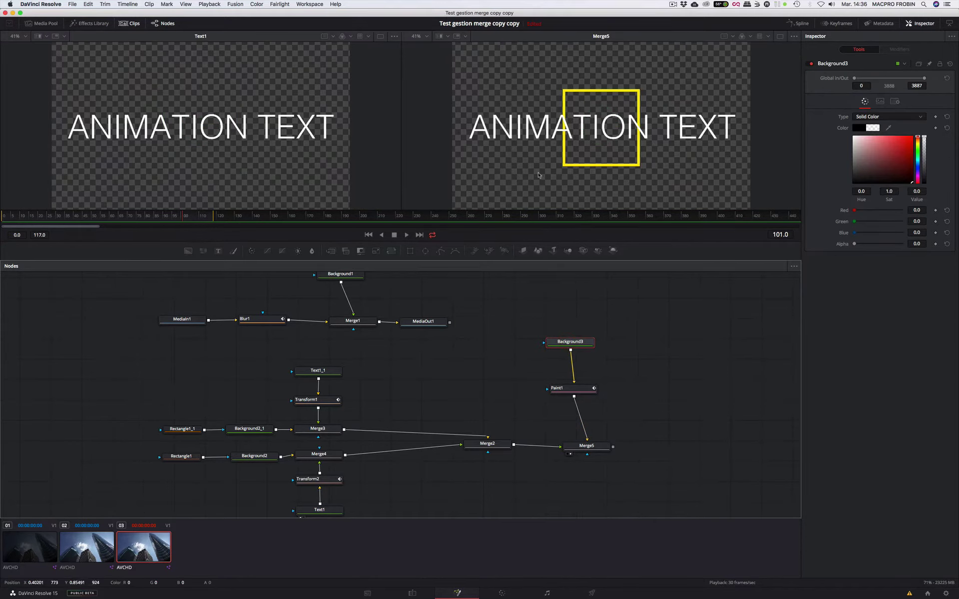
{"action": "left_click", "coordinate": [591, 447]}
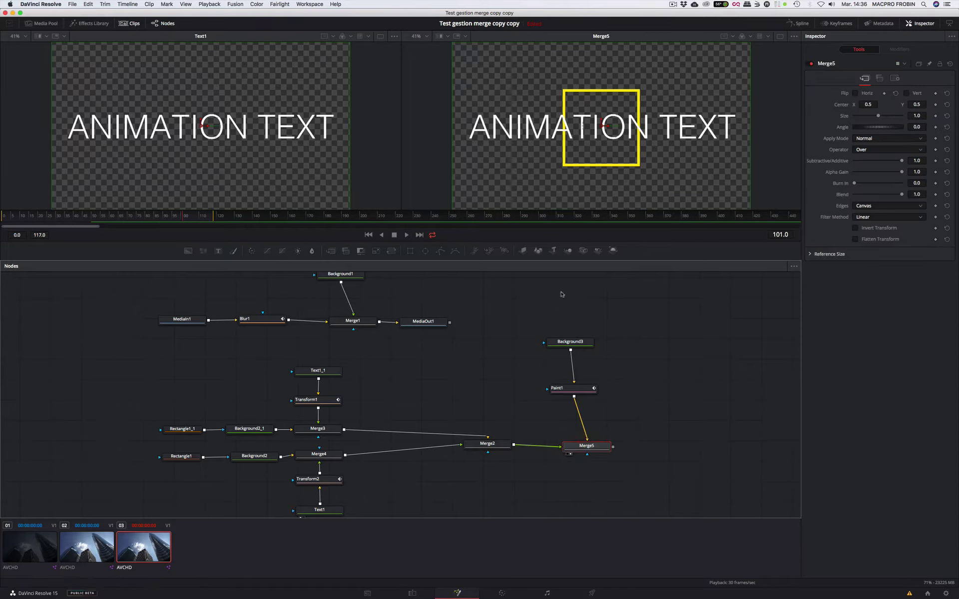
At frame 10, set the Write On end of Paint1's stroke to 0.0 and keyframe it.
{"action": "left_click", "coordinate": [567, 390]}
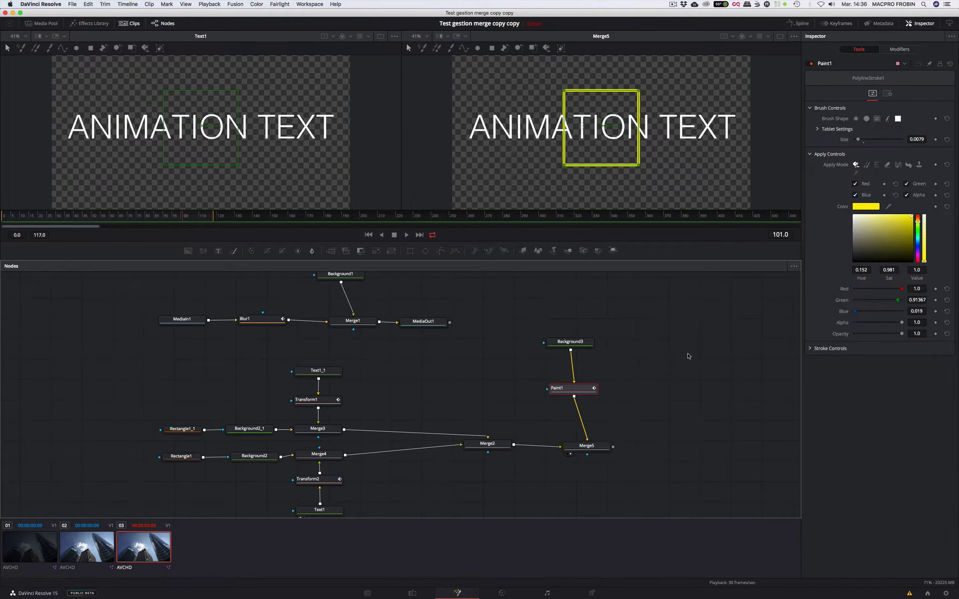
{"action": "left_click", "coordinate": [822, 348]}
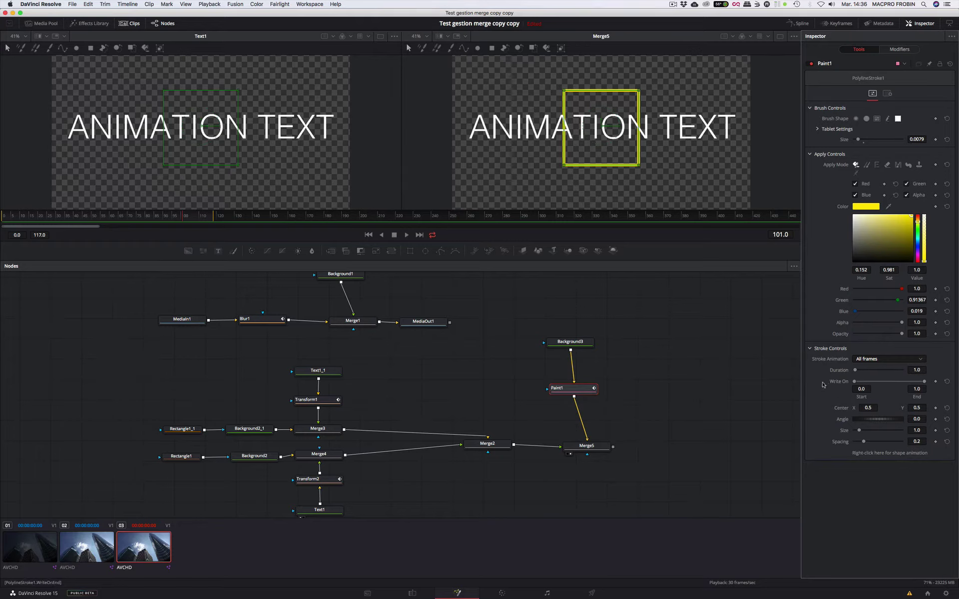
{"action": "mouse_move", "coordinate": [855, 382]}
{"action": "left_mouse_down"}
{"action": "mouse_move", "coordinate": [924, 383]}
{"action": "mouse_move", "coordinate": [825, 384]}
{"action": "mouse_move", "coordinate": [888, 383]}
{"action": "left_mouse_up"}
{"action": "left_click", "coordinate": [782, 234]}
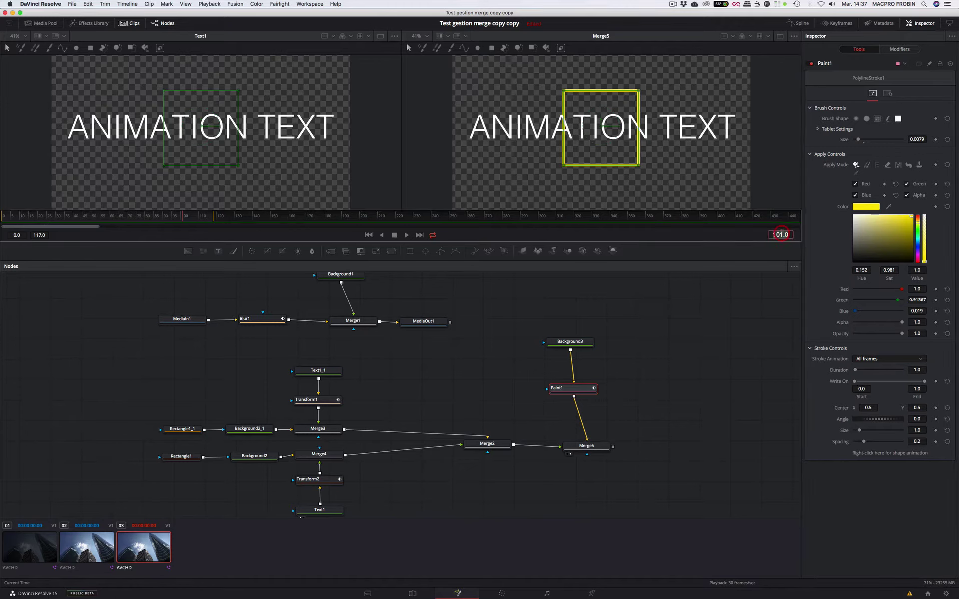
{"action": "type", "text": "10"}
{"action": "key", "text": "Return"}
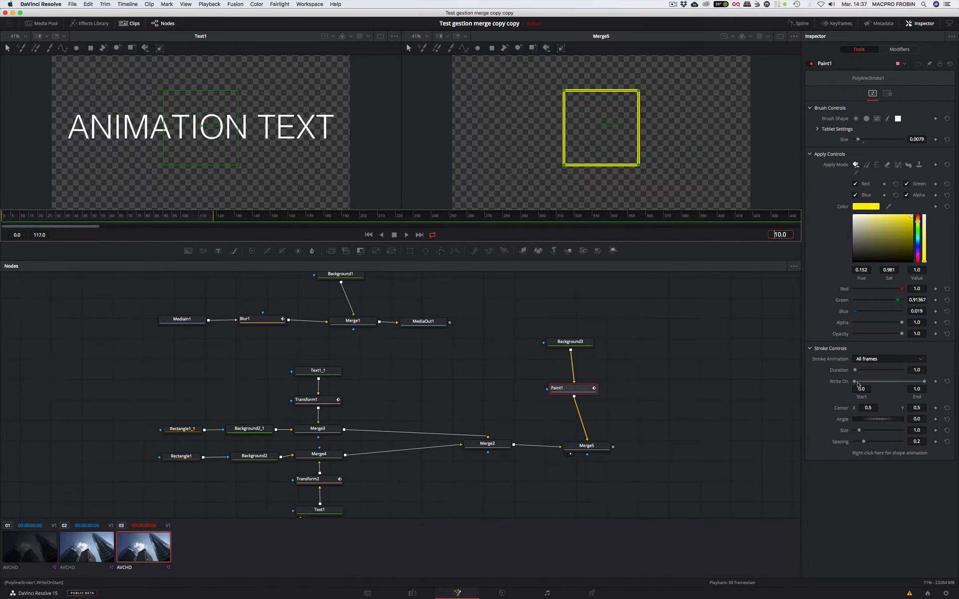
{"action": "mouse_move", "coordinate": [858, 384]}
{"action": "left_mouse_down"}
{"action": "mouse_move", "coordinate": [872, 382]}
{"action": "mouse_move", "coordinate": [850, 383]}
{"action": "left_mouse_up"}
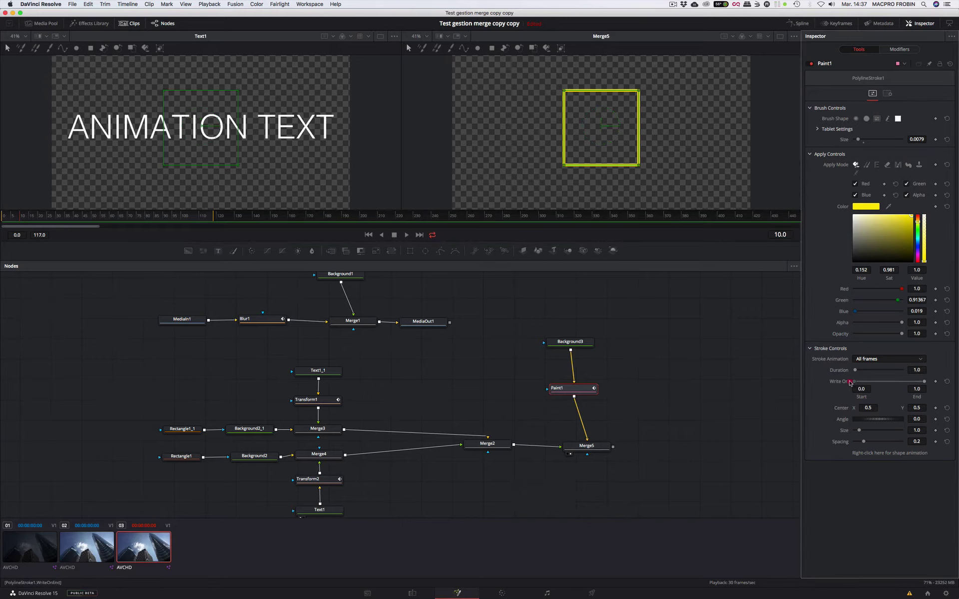
{"action": "left_click_drag", "start_coordinate": [925, 382], "coordinate": [849, 383]}
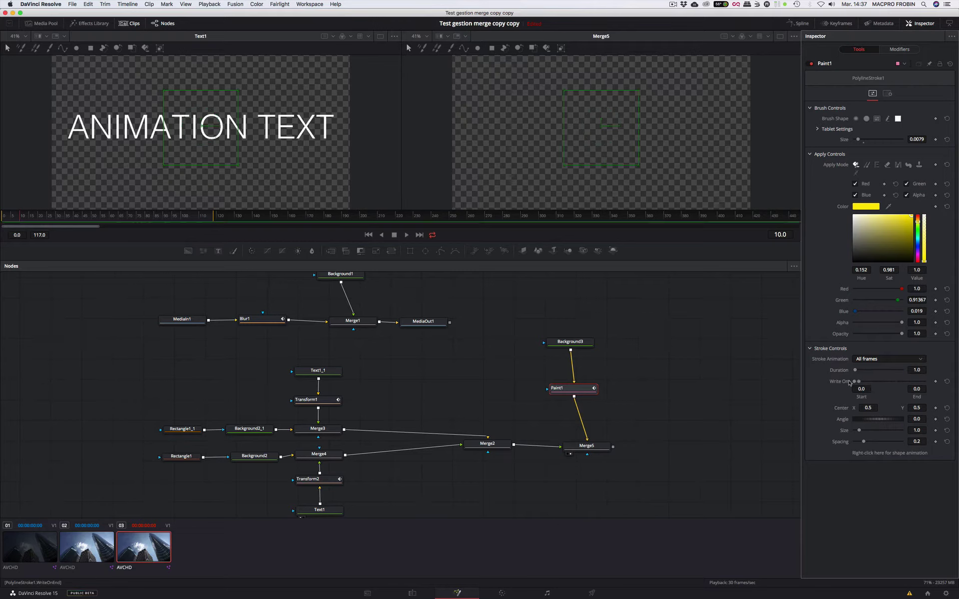
{"action": "left_click", "coordinate": [935, 382]}
At frame 50, set the Write On end of the paint stroke to 1.0.
{"action": "left_click_drag", "start_coordinate": [788, 235], "coordinate": [785, 235]}
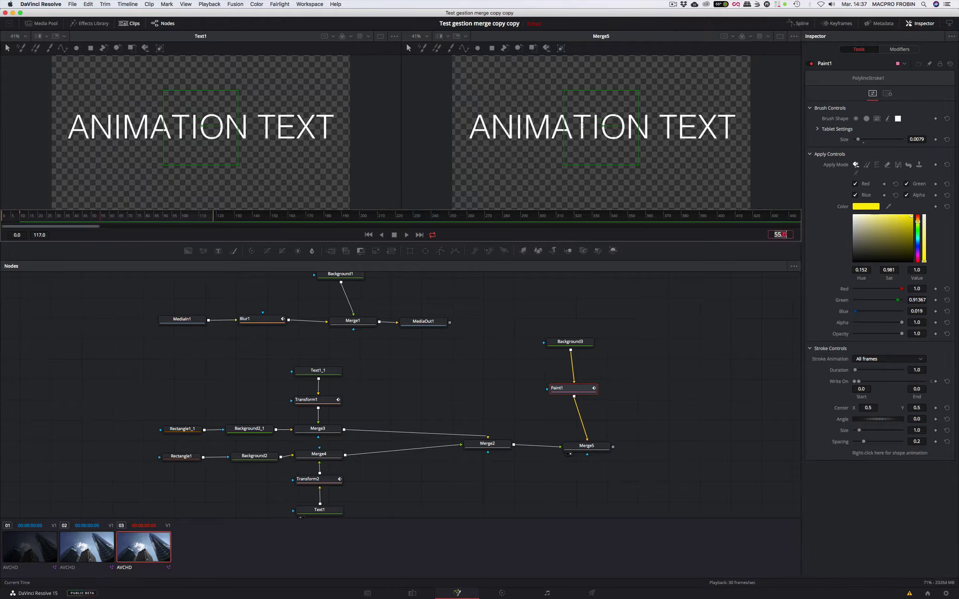
{"action": "type", "text": "0"}
{"action": "key", "text": "Return"}
{"action": "left_click_drag", "start_coordinate": [858, 382], "coordinate": [927, 387]}
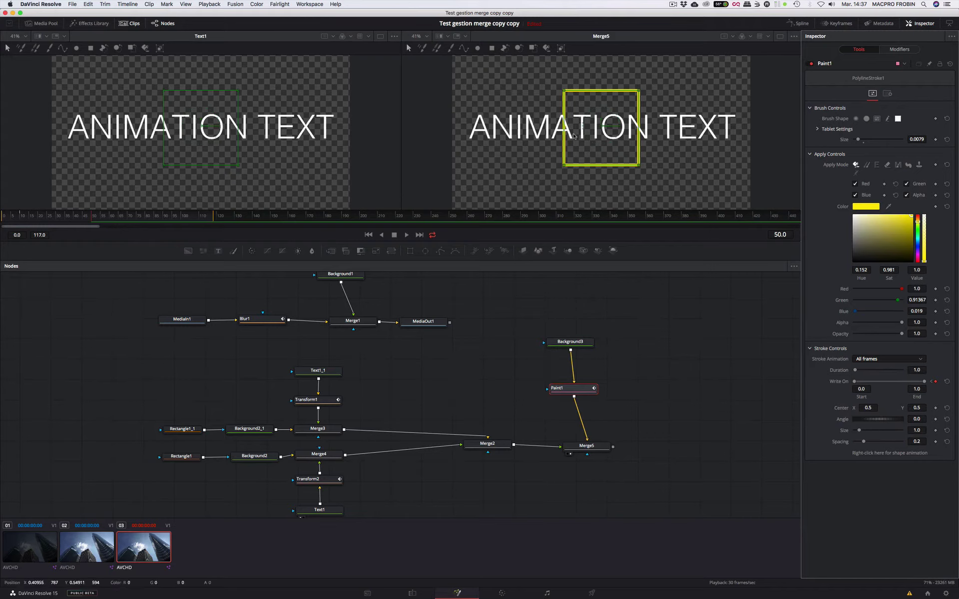
Play the composition to check how the yellow outline draws itself on.
{"action": "left_click_drag", "start_coordinate": [122, 218], "coordinate": [11, 218]}
{"action": "key", "text": "space"}
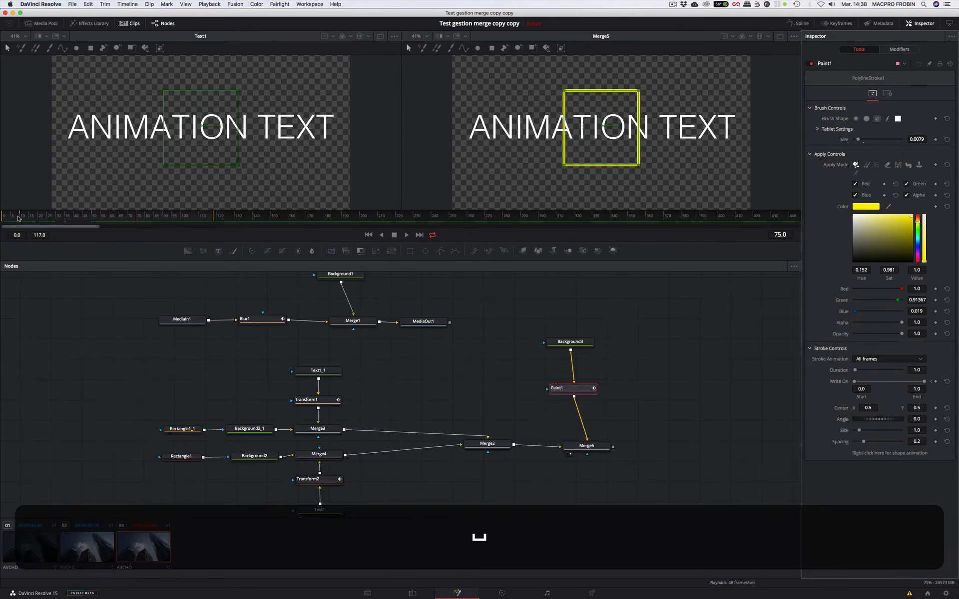
{"action": "key", "text": "space"}
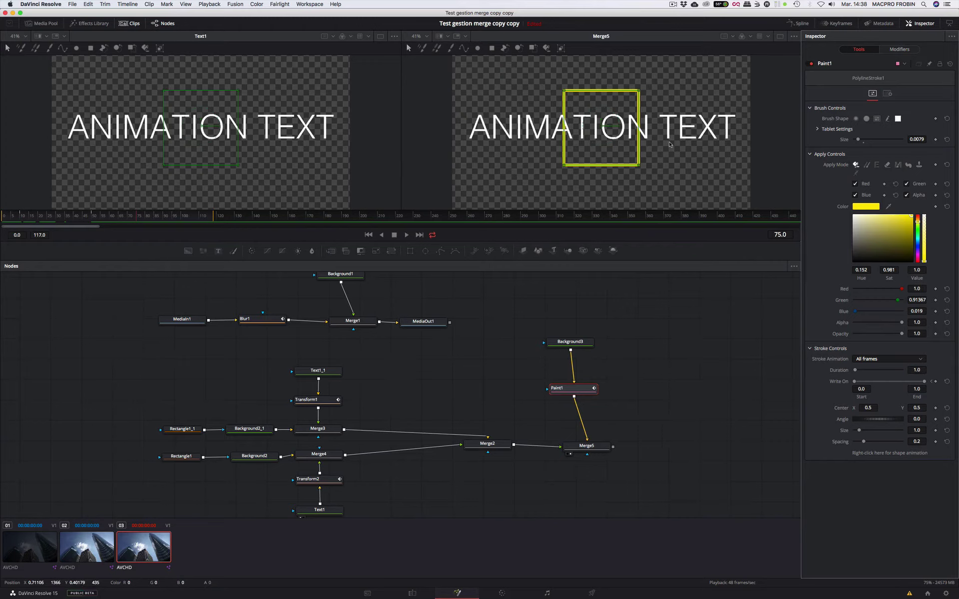
Go to frame 50 and enable shape animation for the paint stroke.
{"action": "left_click", "coordinate": [12, 216]}
{"action": "left_click_drag", "start_coordinate": [12, 216], "coordinate": [93, 219]}
{"action": "right_click", "coordinate": [878, 456]}
{"action": "left_click", "coordinate": [896, 470]}
Widen the yellow outline on both sides at frame 50 until it frames the whole ANIMATION TEXT title.
{"action": "left_click_drag", "start_coordinate": [608, 70], "coordinate": [682, 204]}
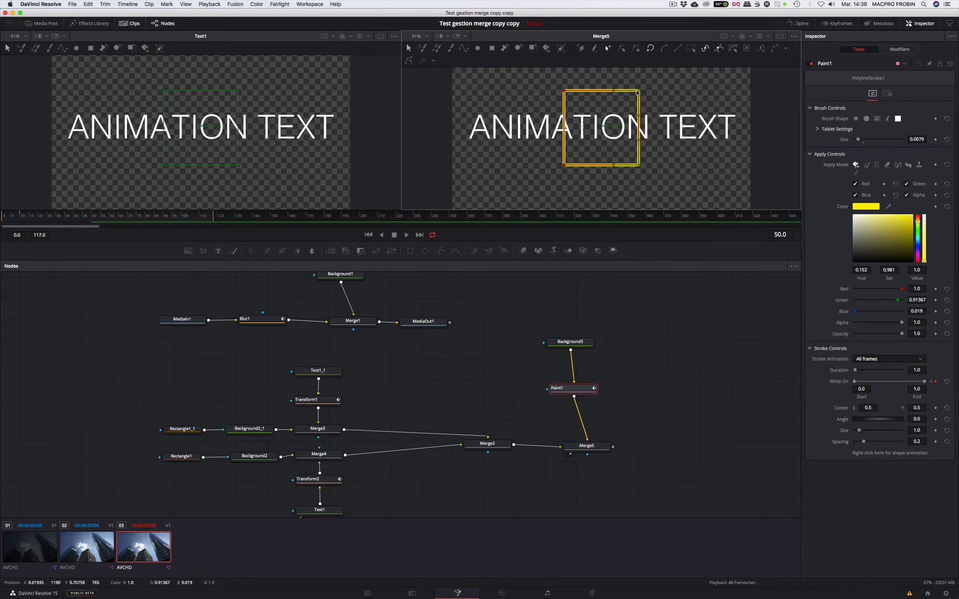
{"action": "left_click_drag", "start_coordinate": [639, 166], "coordinate": [744, 166]}
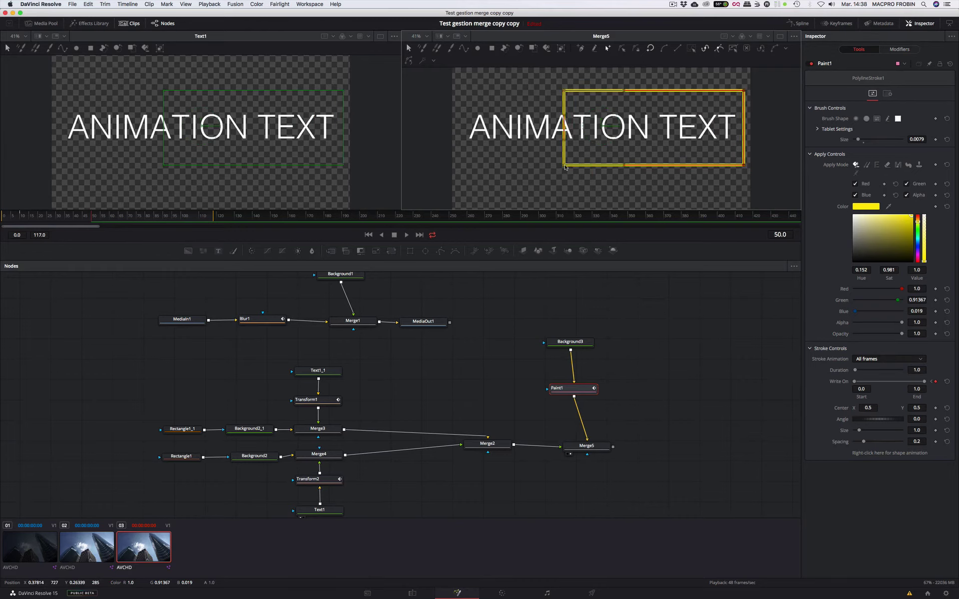
{"action": "left_click_drag", "start_coordinate": [564, 165], "coordinate": [471, 168]}
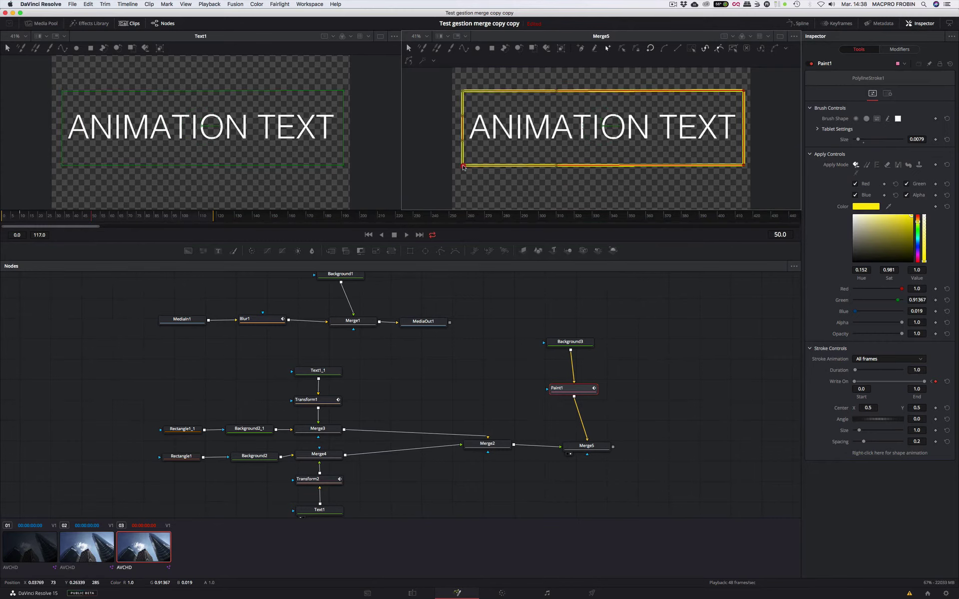
{"action": "left_click_drag", "start_coordinate": [464, 168], "coordinate": [460, 167]}
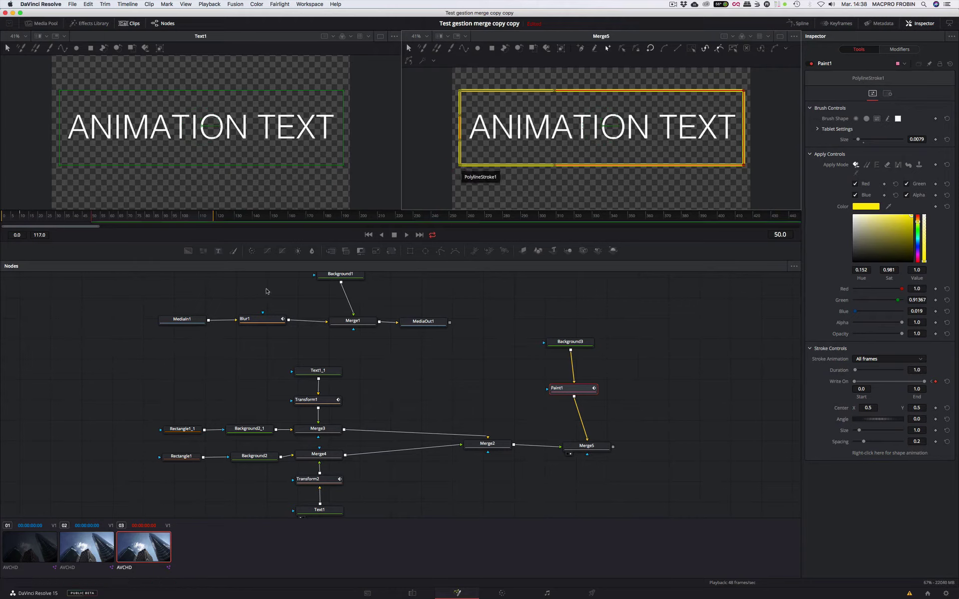
At frame 10, pull both sides of the outline in to a narrow box near the centre, and play the animation.
{"action": "left_click_drag", "start_coordinate": [92, 220], "coordinate": [21, 220]}
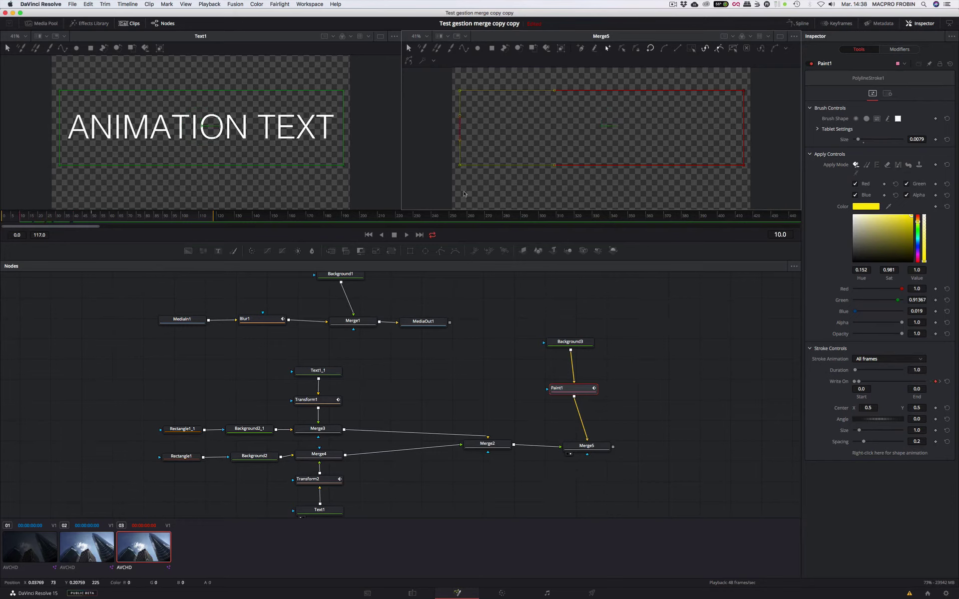
{"action": "left_click_drag", "start_coordinate": [460, 93], "coordinate": [598, 93]}
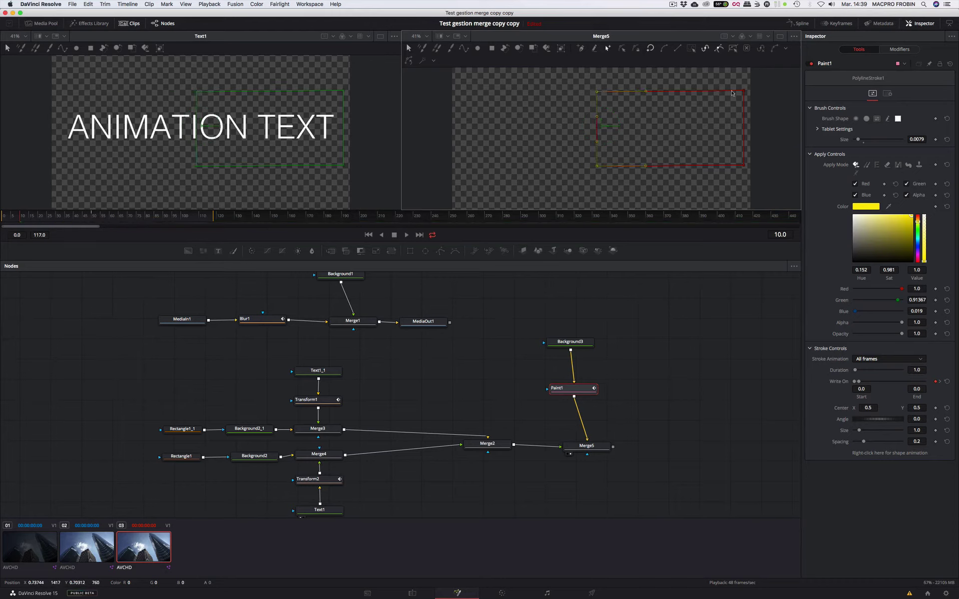
{"action": "mouse_move", "coordinate": [729, 79]}
{"action": "left_mouse_down"}
{"action": "mouse_move", "coordinate": [749, 173]}
{"action": "mouse_move", "coordinate": [630, 167]}
{"action": "left_mouse_up"}
{"action": "key", "text": "space"}
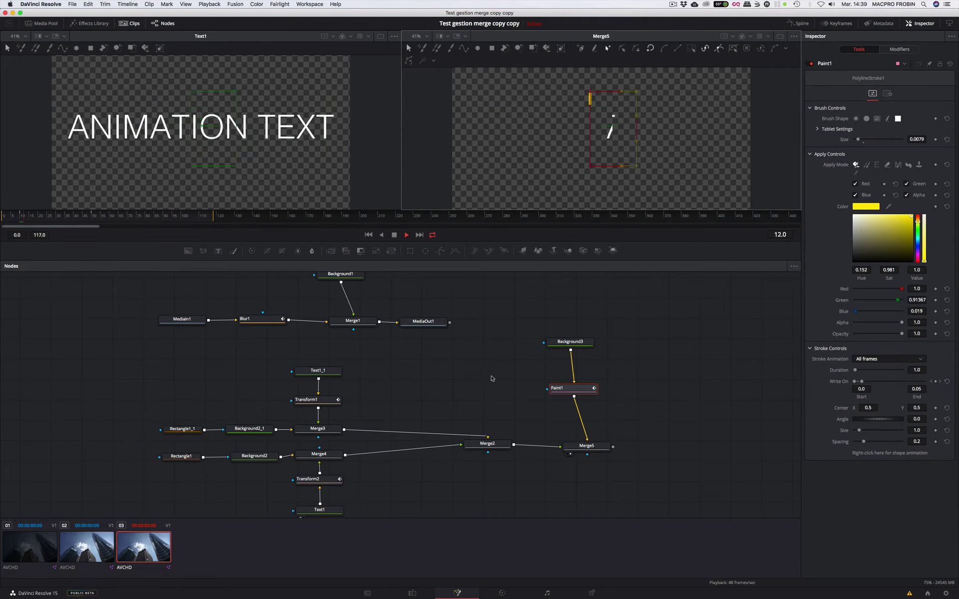
{"action": "key", "text": "space"}
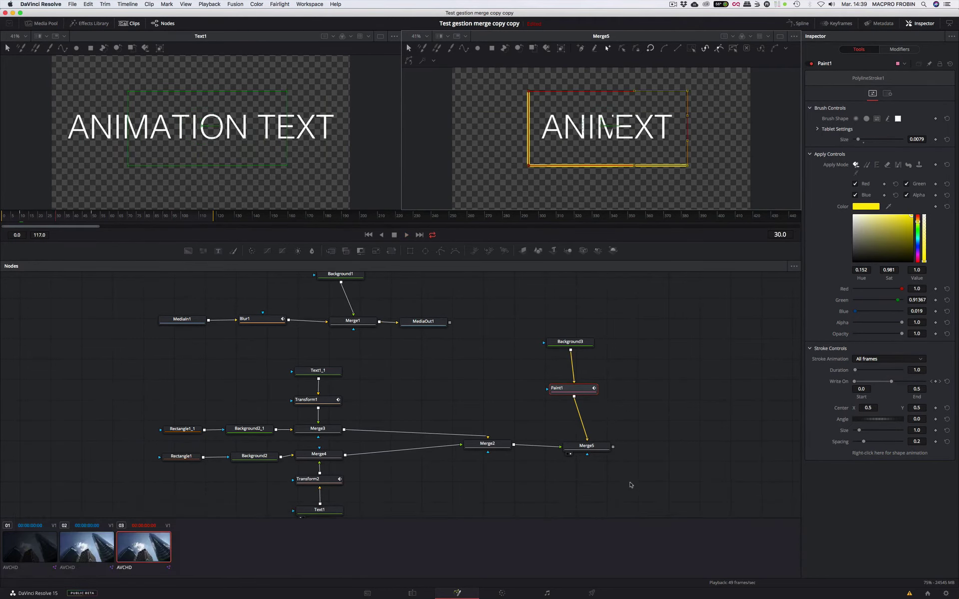
Add a Merge node after Merge5, rewired with MediaOut1 as its background and Merge5 as its foreground.
{"action": "left_click", "coordinate": [586, 446]}
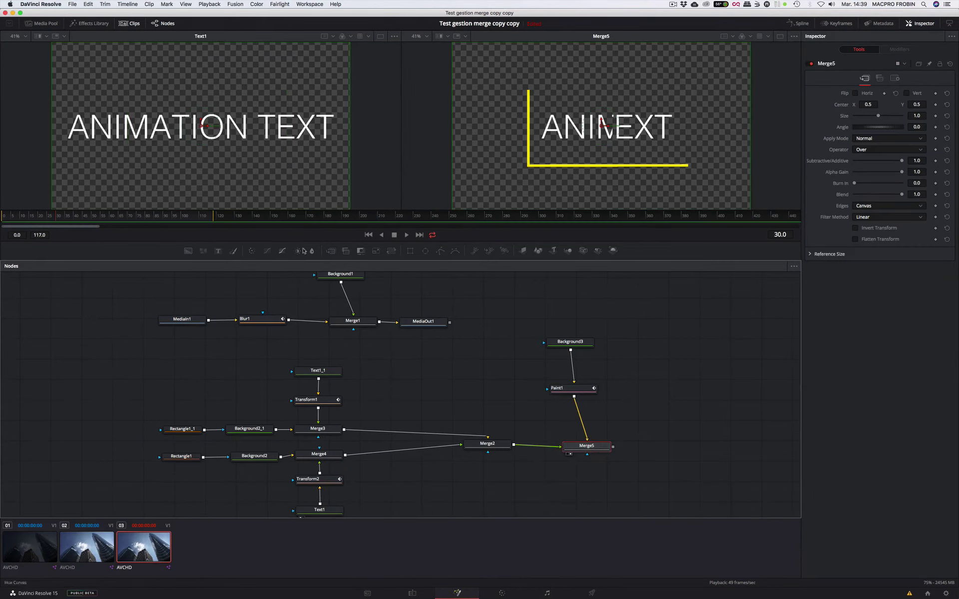
{"action": "left_click", "coordinate": [331, 251]}
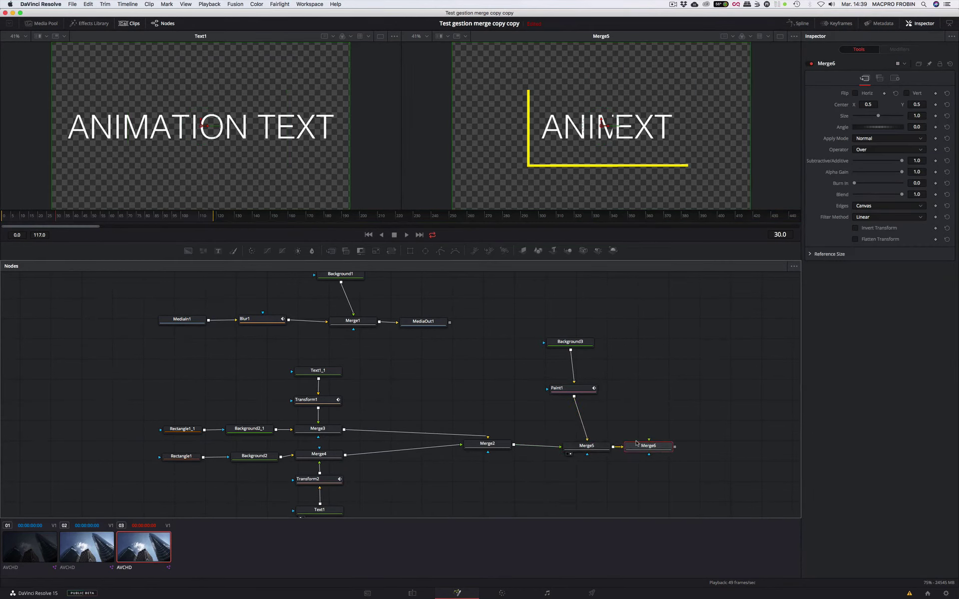
{"action": "left_click_drag", "start_coordinate": [636, 442], "coordinate": [666, 441]}
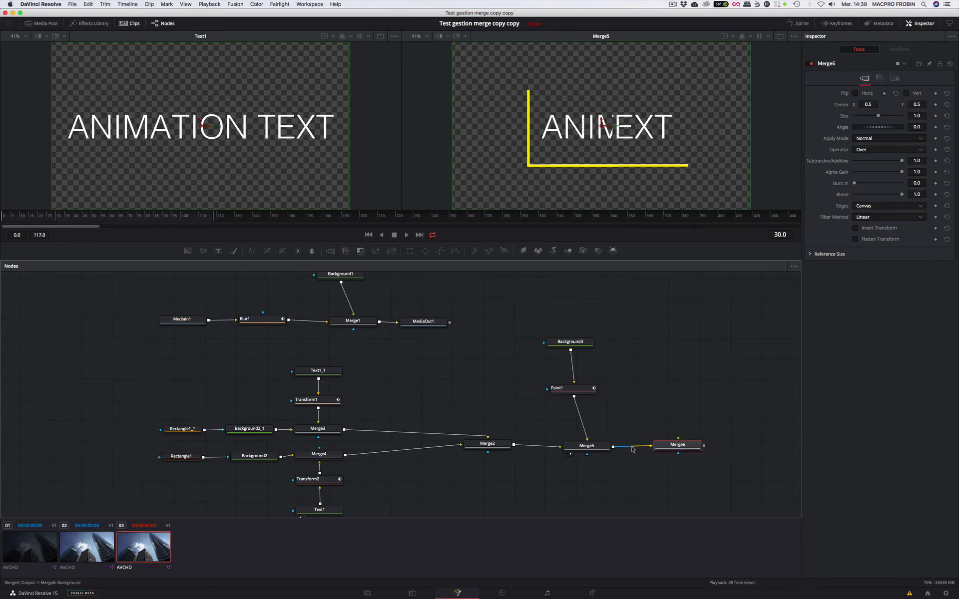
{"action": "left_click", "coordinate": [633, 448]}
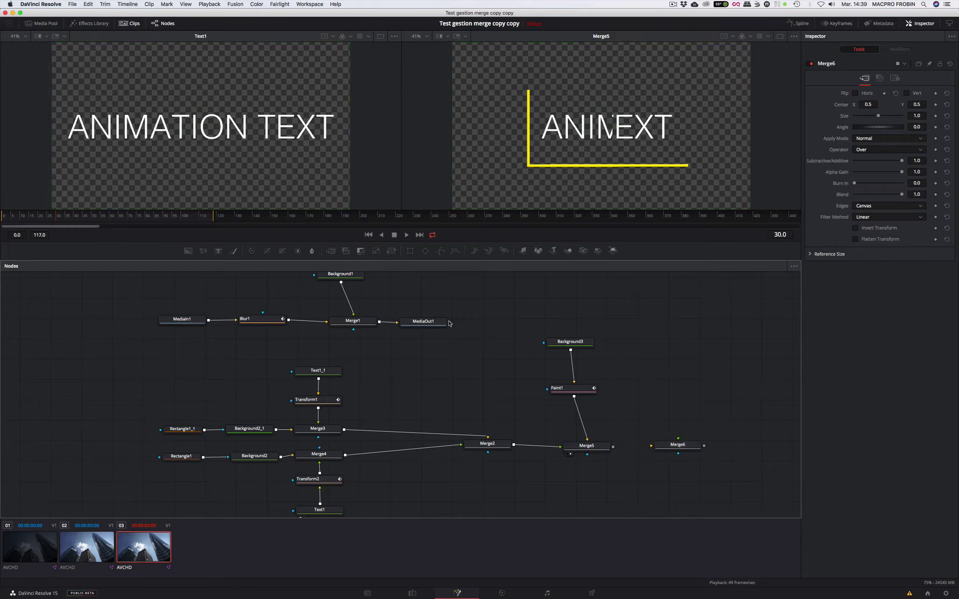
{"action": "left_click_drag", "start_coordinate": [450, 324], "coordinate": [571, 314]}
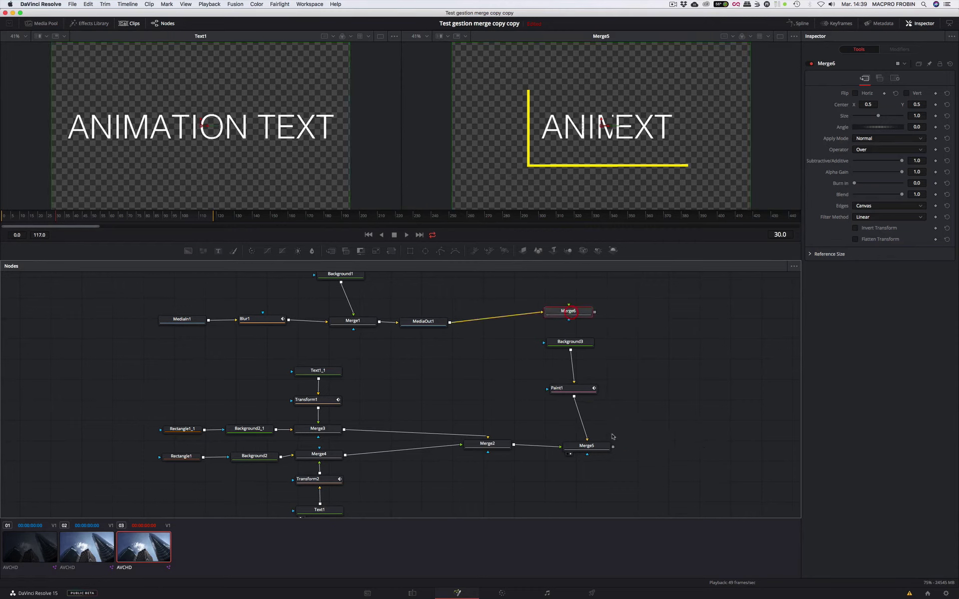
{"action": "left_click_drag", "start_coordinate": [614, 449], "coordinate": [710, 328]}
Place Paint1 and Background3 below Merge5, and move Merge6 between MediaOut1 and Merge5.
{"action": "mouse_move", "coordinate": [576, 392]}
{"action": "left_mouse_down"}
{"action": "mouse_move", "coordinate": [579, 476]}
{"action": "mouse_move", "coordinate": [593, 477]}
{"action": "left_mouse_up"}
{"action": "mouse_move", "coordinate": [570, 343]}
{"action": "left_mouse_down"}
{"action": "mouse_move", "coordinate": [573, 501]}
{"action": "mouse_move", "coordinate": [589, 501]}
{"action": "left_mouse_up"}
{"action": "left_click_drag", "start_coordinate": [719, 323], "coordinate": [565, 378]}
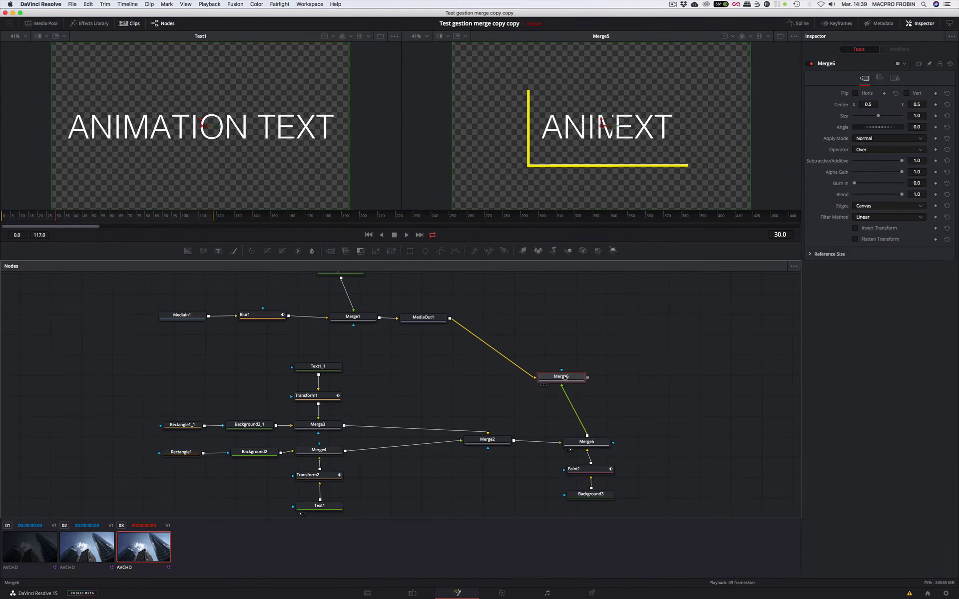
Display Merge6 in the second viewer, play the full composite, and nudge the node slightly up.
{"action": "key", "text": "2"}
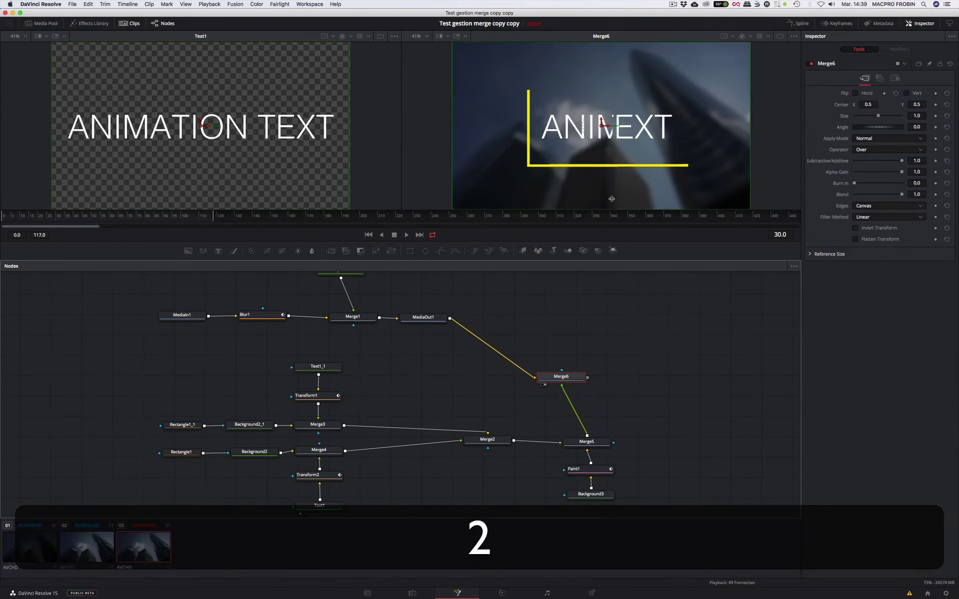
{"action": "key", "text": "space"}
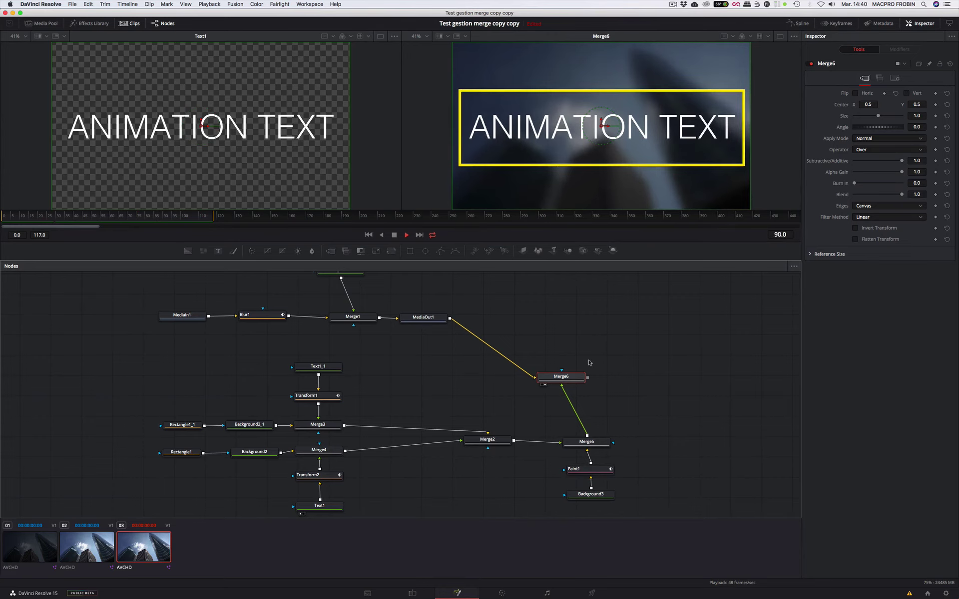
{"action": "left_click_drag", "start_coordinate": [575, 377], "coordinate": [580, 360]}
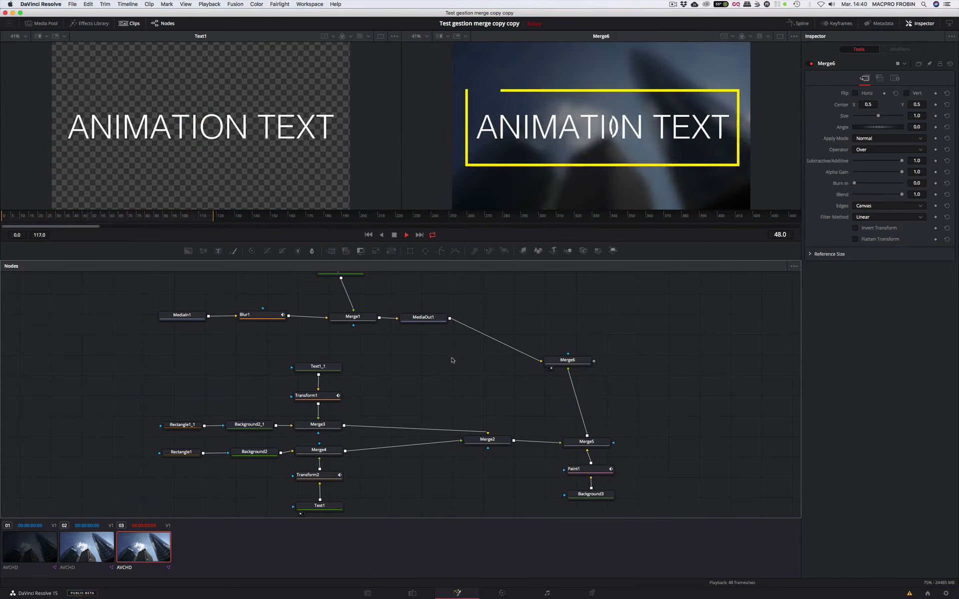
Add a second MediaOut node near Merge6, connect Merge6's output to it, and display it in the second viewer.
{"action": "scroll", "coordinate": [428, 410], "scroll_direction": "down", "scroll_amount": 4}
{"action": "scroll", "coordinate": [428, 411], "scroll_direction": "up", "scroll_amount": 4}
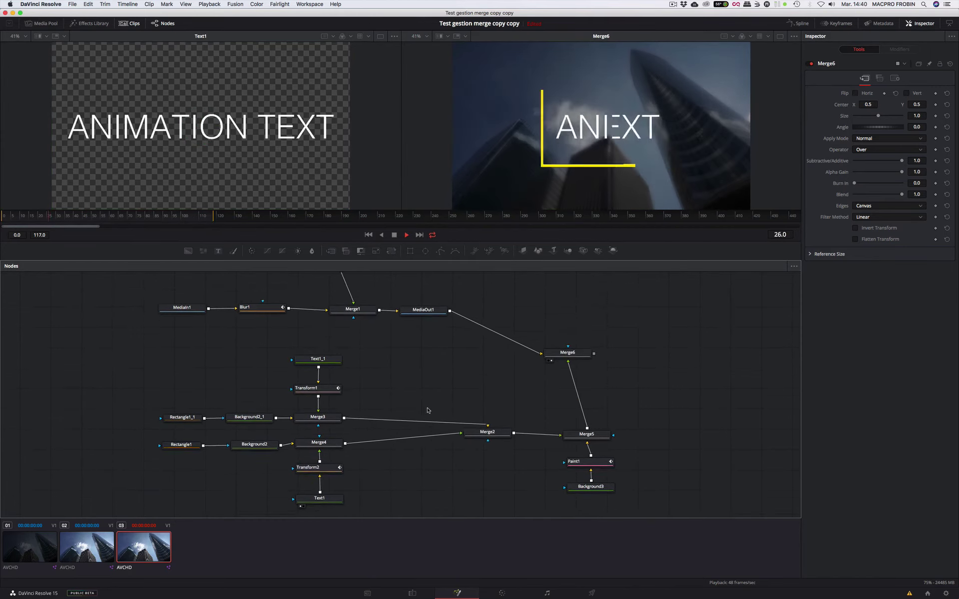
{"action": "scroll", "coordinate": [428, 410], "scroll_direction": "down", "scroll_amount": 2}
{"action": "right_click", "coordinate": [656, 361]}
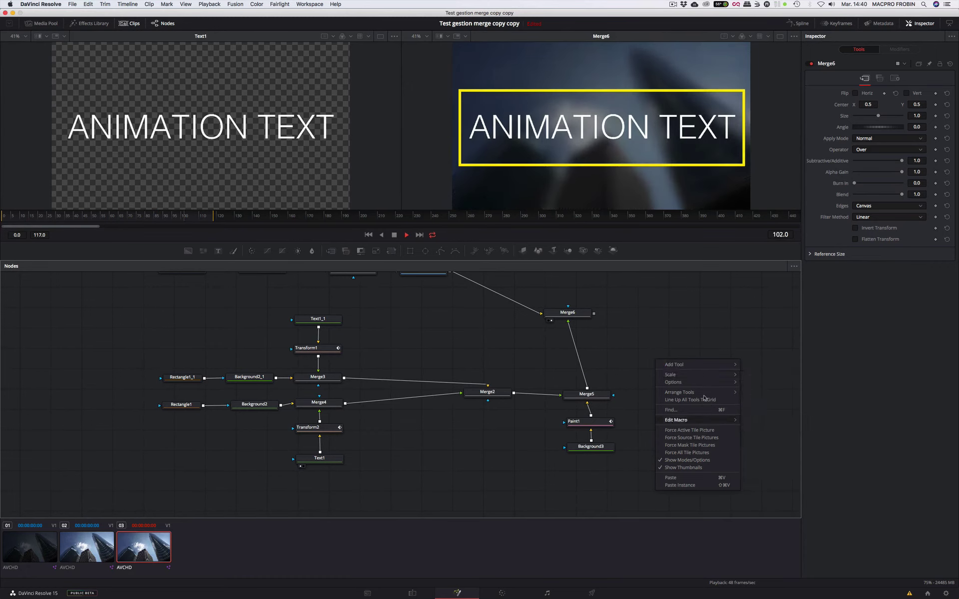
{"action": "mouse_move", "coordinate": [710, 364]}
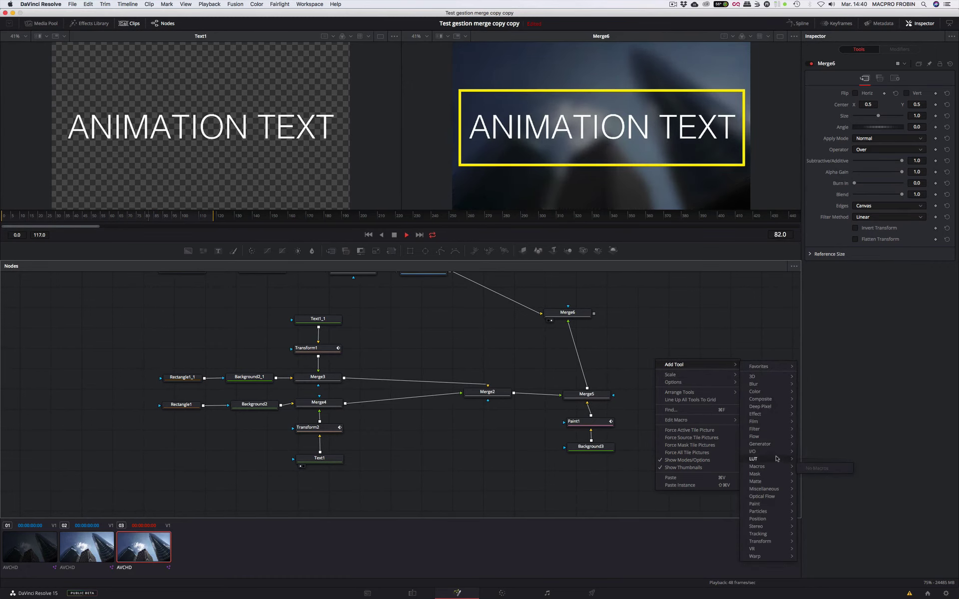
{"action": "mouse_move", "coordinate": [778, 452]}
{"action": "left_click", "coordinate": [818, 461]}
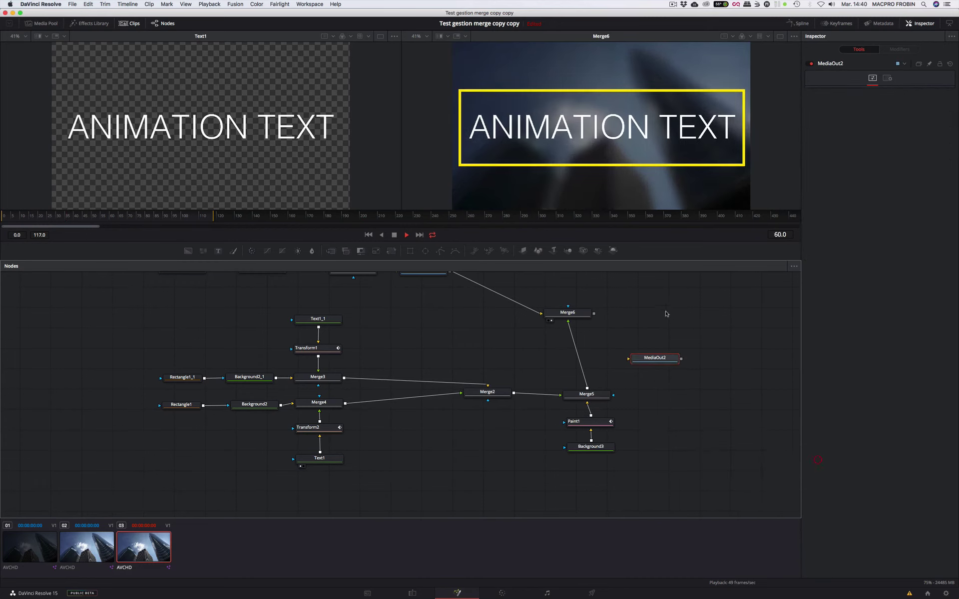
{"action": "left_click_drag", "start_coordinate": [594, 313], "coordinate": [679, 334]}
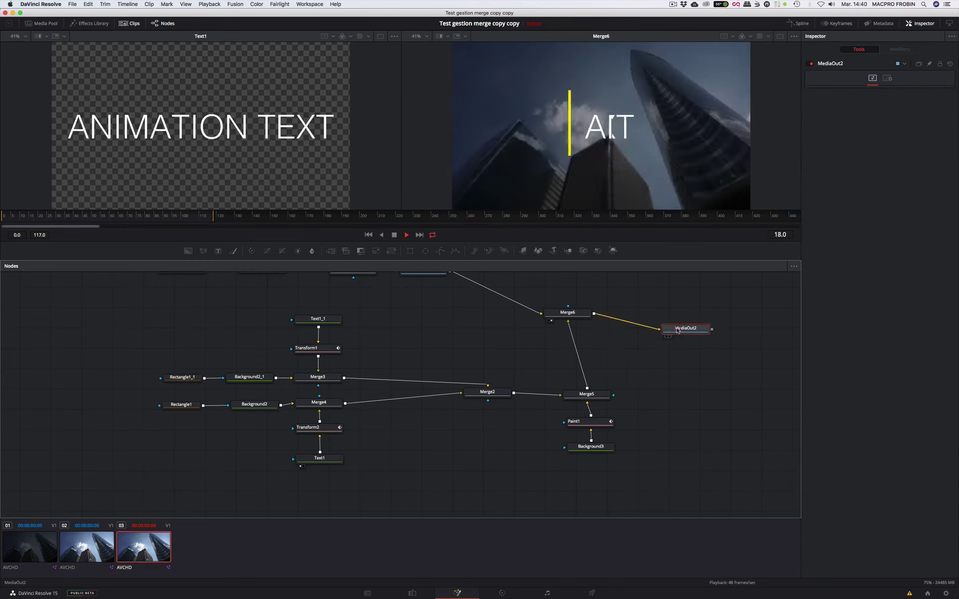
{"action": "key", "text": "2"}
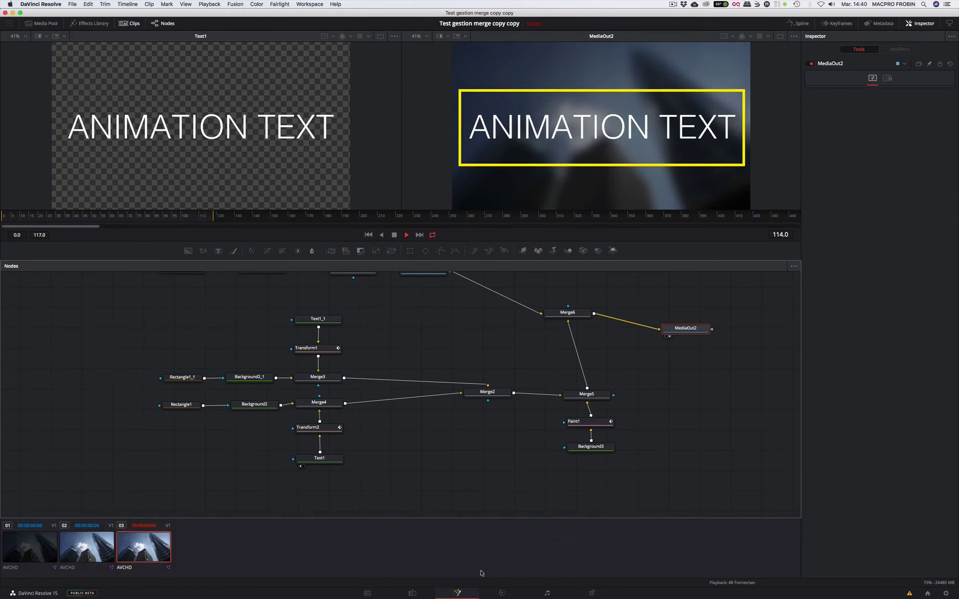
Play the third clip from its start in the Edit page timeline, and return to the Fusion page.
{"action": "left_click", "coordinate": [413, 594]}
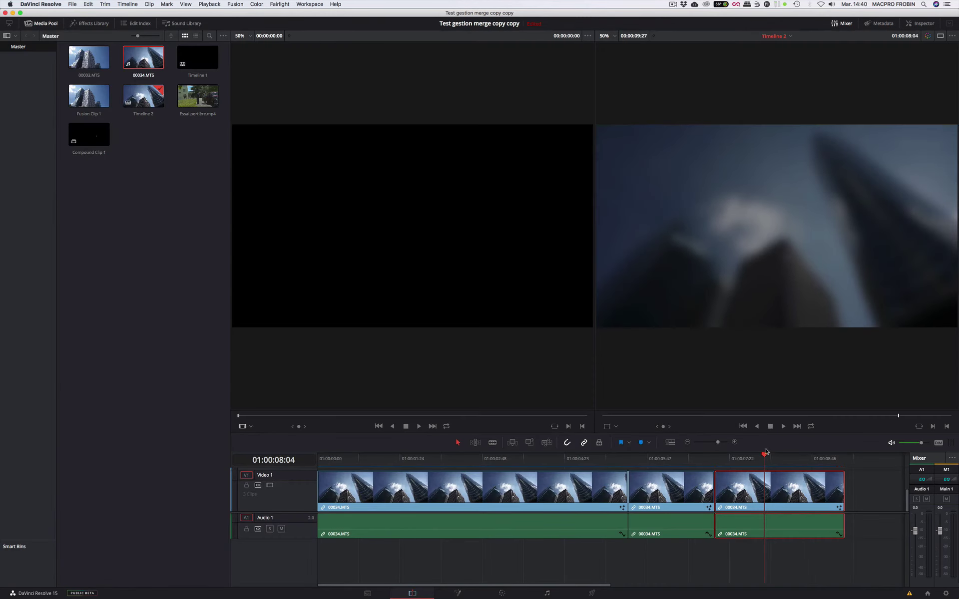
{"action": "left_click_drag", "start_coordinate": [765, 455], "coordinate": [718, 457]}
{"action": "key", "text": "space"}
{"action": "left_click", "coordinate": [457, 594]}
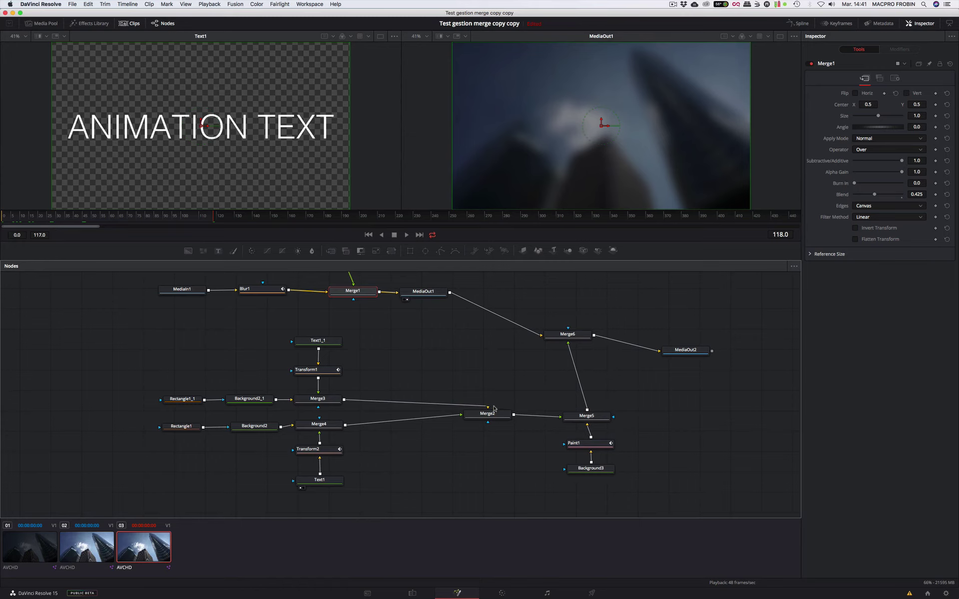
Delete the MediaOut1 node between Merge1 and Merge6, and display MediaOut2 in the second viewer.
{"action": "scroll", "coordinate": [487, 408], "scroll_direction": "up", "scroll_amount": 3}
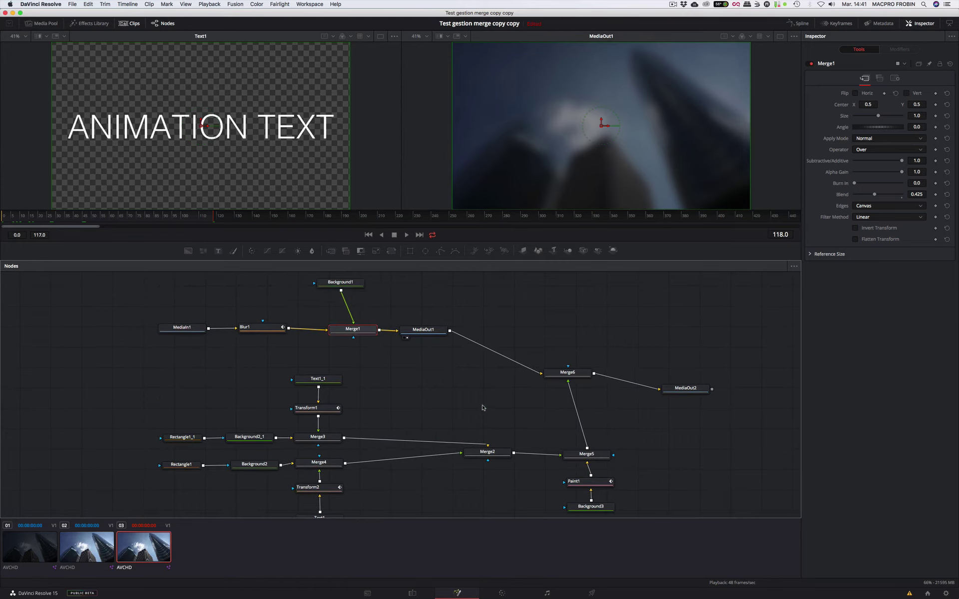
{"action": "left_click", "coordinate": [427, 331]}
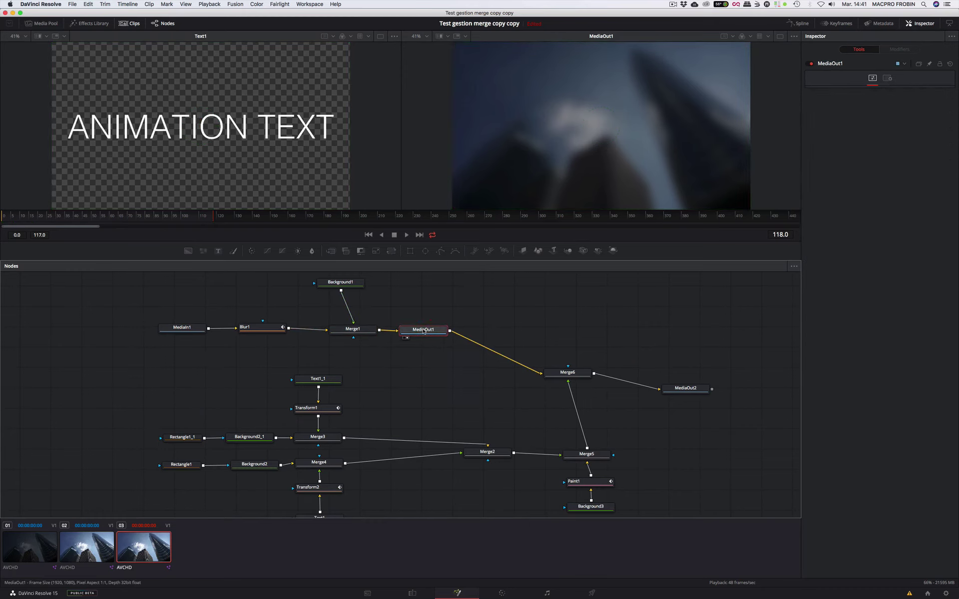
{"action": "key", "text": "BackSpace"}
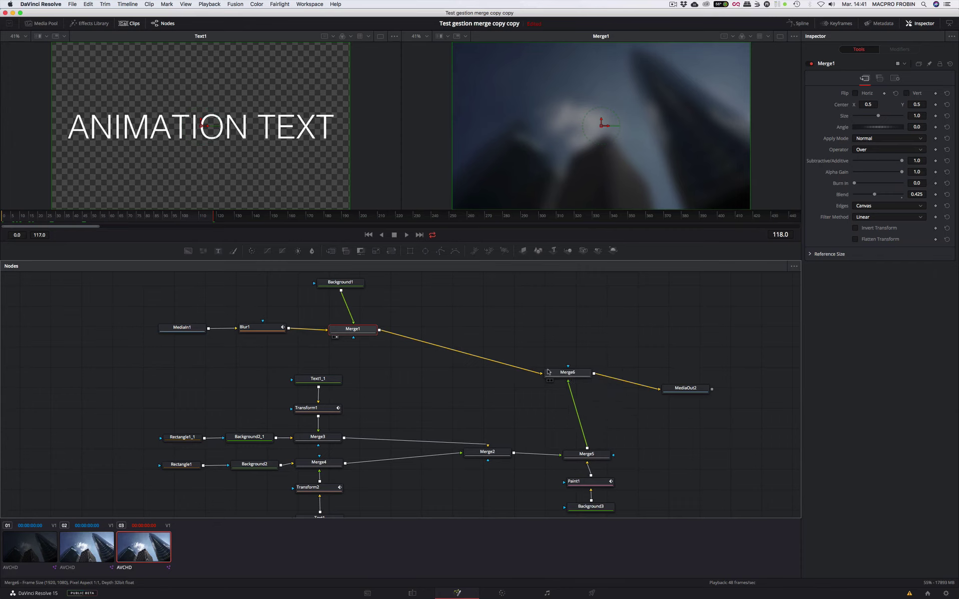
{"action": "left_click", "coordinate": [697, 389]}
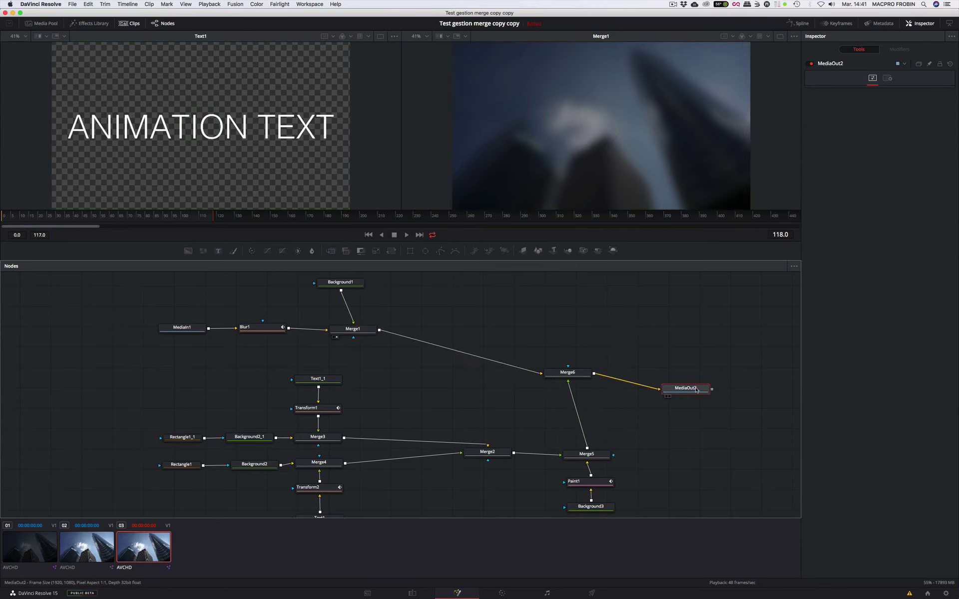
{"action": "key", "text": "2"}
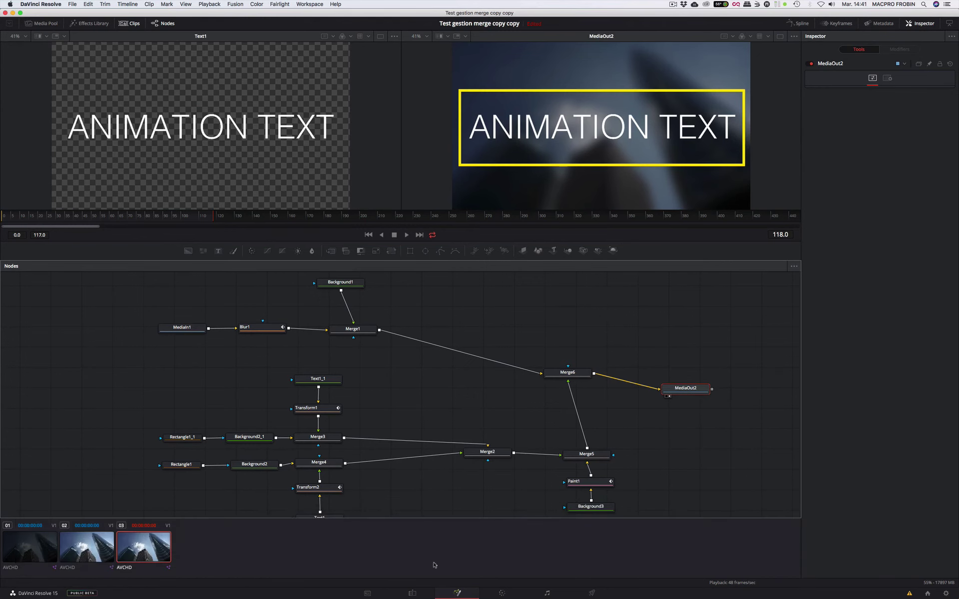
Replay the third clip in the Edit page timeline to check the animated title, and return to the Fusion page.
{"action": "left_click", "coordinate": [412, 593]}
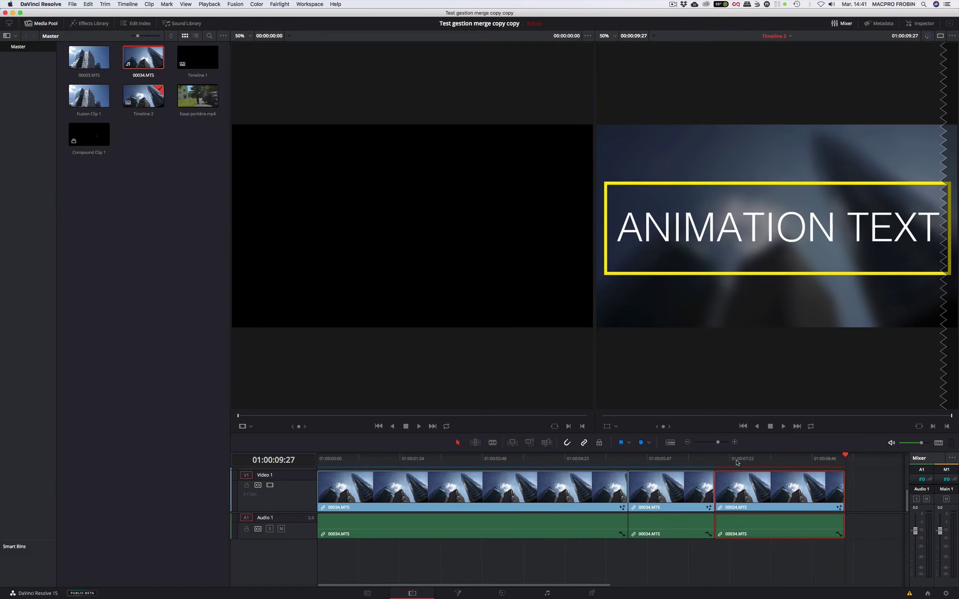
{"action": "left_click_drag", "start_coordinate": [737, 462], "coordinate": [714, 459]}
{"action": "key", "text": "space"}
{"action": "left_click", "coordinate": [459, 594]}
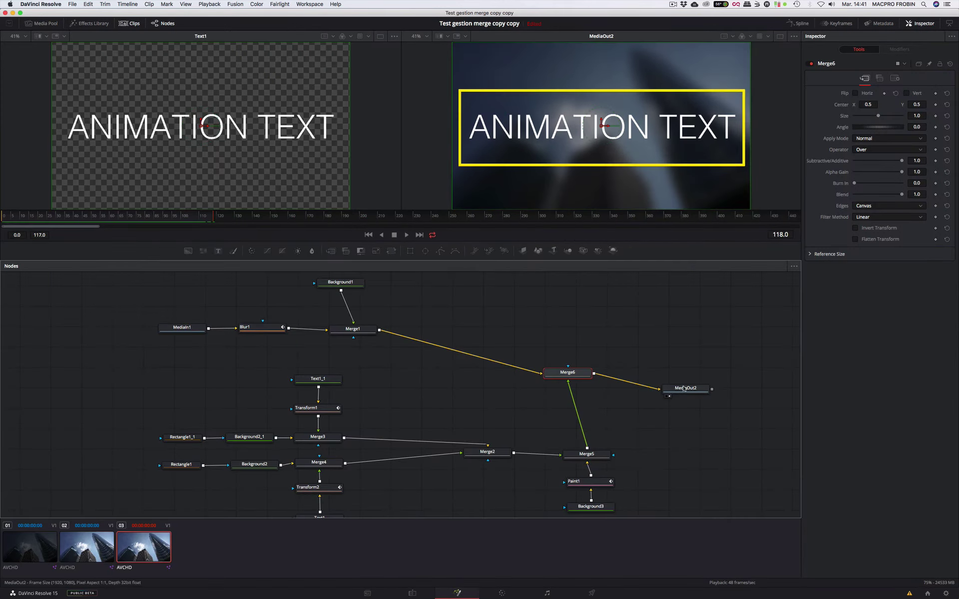
Move MediaOut2 farther away from Merge6, roughly level with it in the node graph.
{"action": "left_click_drag", "start_coordinate": [684, 388], "coordinate": [725, 377]}
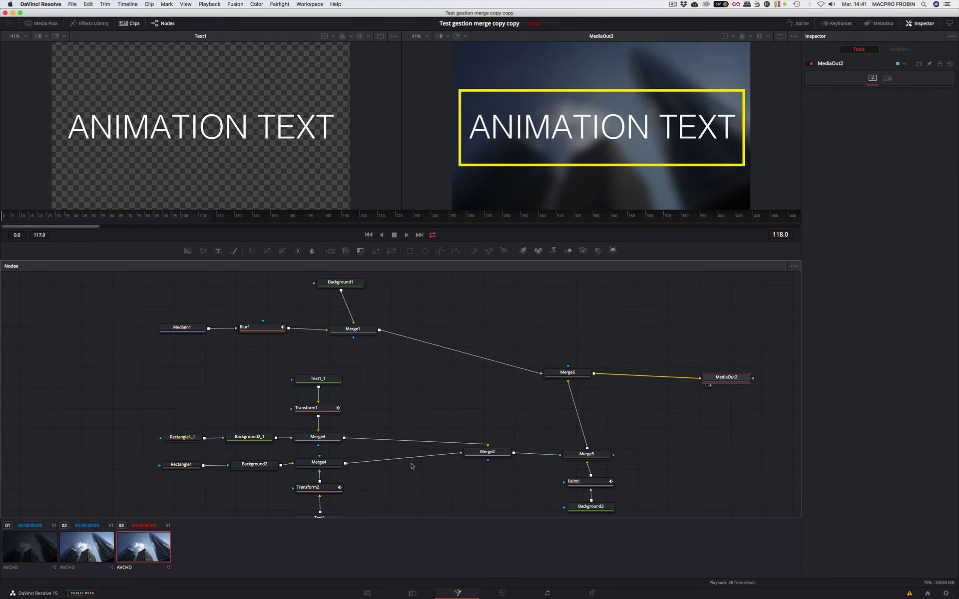
{"action": "scroll", "coordinate": [413, 457], "scroll_direction": "down", "scroll_amount": 2}
{"action": "scroll", "coordinate": [412, 457], "scroll_direction": "up", "scroll_amount": 2}
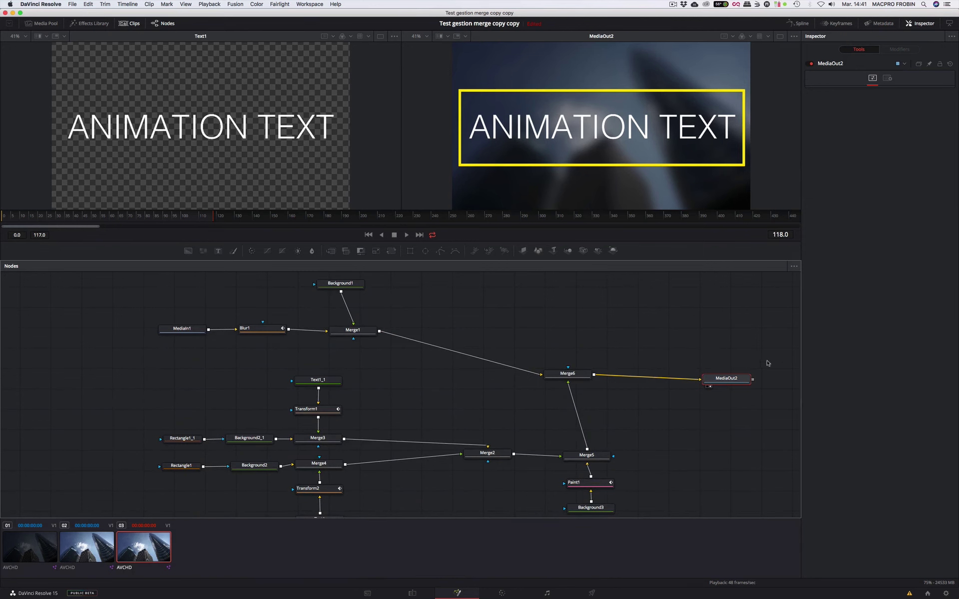
Examine the title on the Edit page, and review the node tree in Fusion from MediaIn1 through Merge6 to MediaOut2.
{"action": "left_click", "coordinate": [413, 594]}
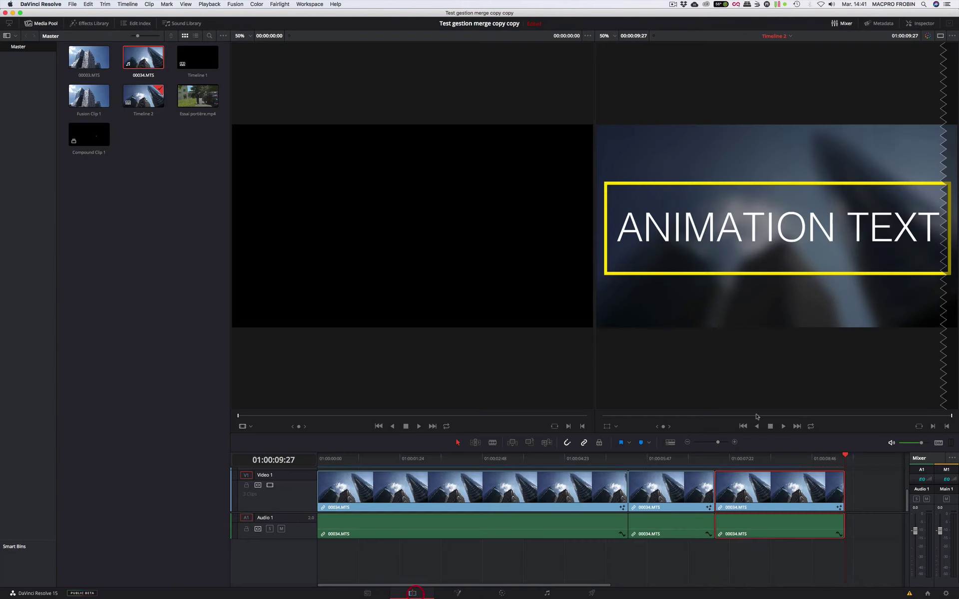
{"action": "left_click", "coordinate": [457, 593]}
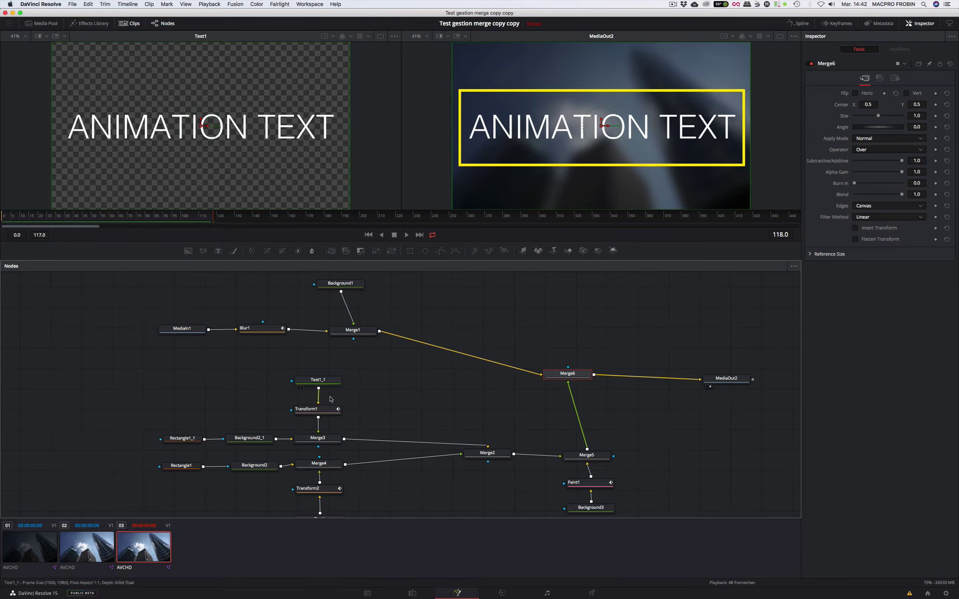
{"action": "scroll", "coordinate": [393, 446], "scroll_direction": "down", "scroll_amount": 2}
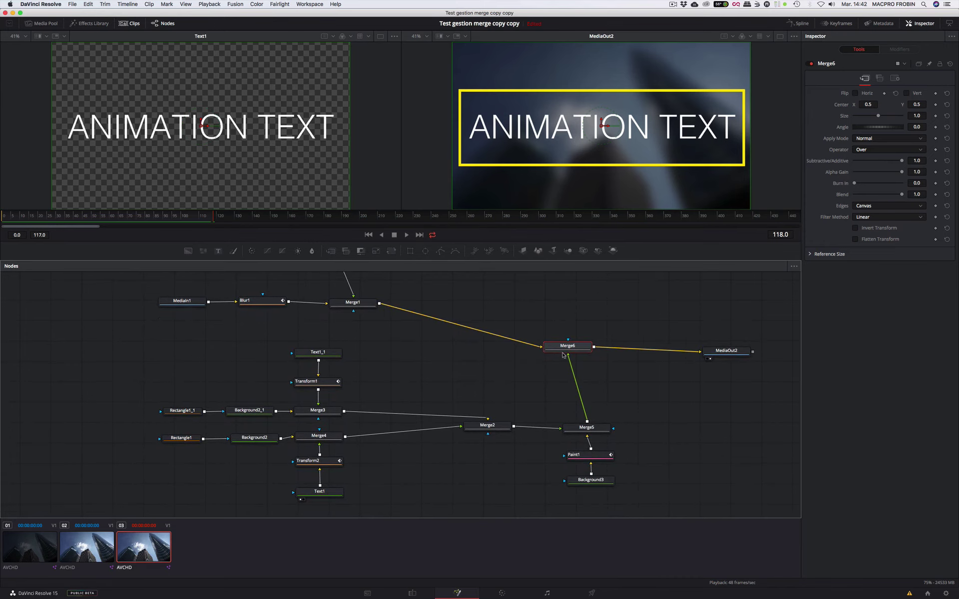
{"action": "left_click", "coordinate": [729, 354]}
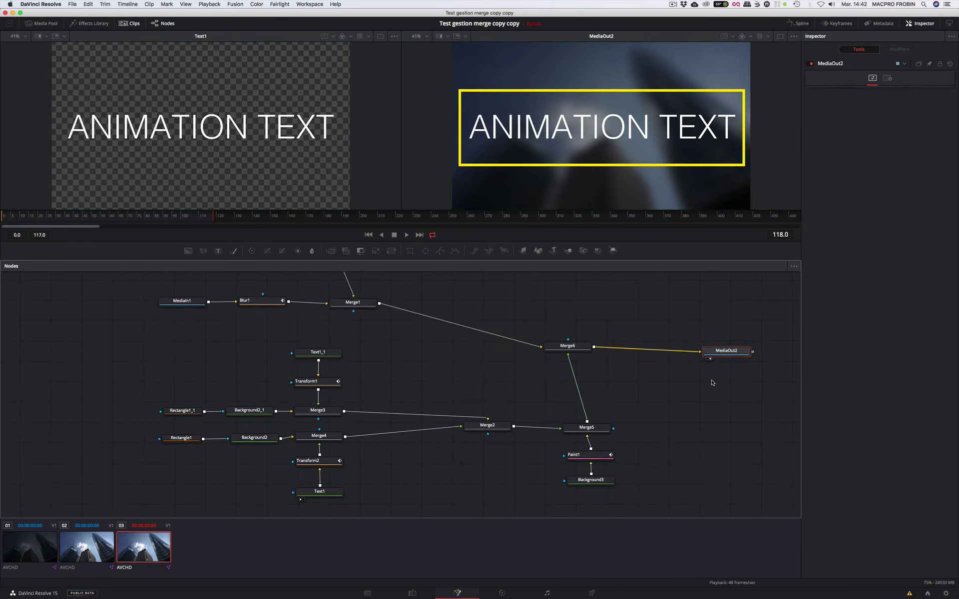
{"action": "scroll", "coordinate": [712, 382], "scroll_direction": "up", "scroll_amount": 4}
{"action": "scroll", "coordinate": [712, 382], "scroll_direction": "down", "scroll_amount": 4}
{"action": "scroll", "coordinate": [713, 383], "scroll_direction": "up", "scroll_amount": 3}
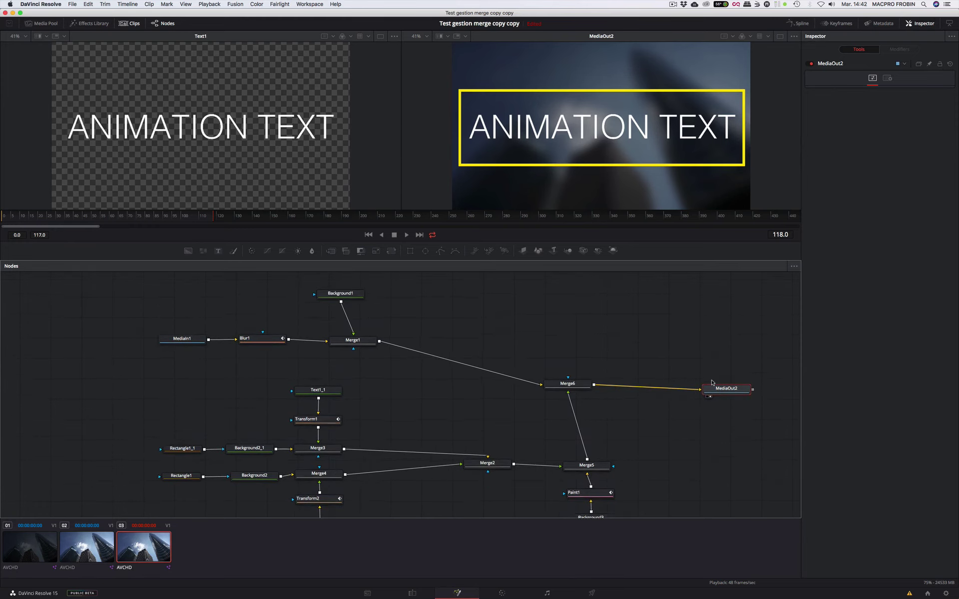
{"action": "scroll", "coordinate": [712, 382], "scroll_direction": "down", "scroll_amount": 4}
{"action": "scroll", "coordinate": [712, 382], "scroll_direction": "up", "scroll_amount": 5}
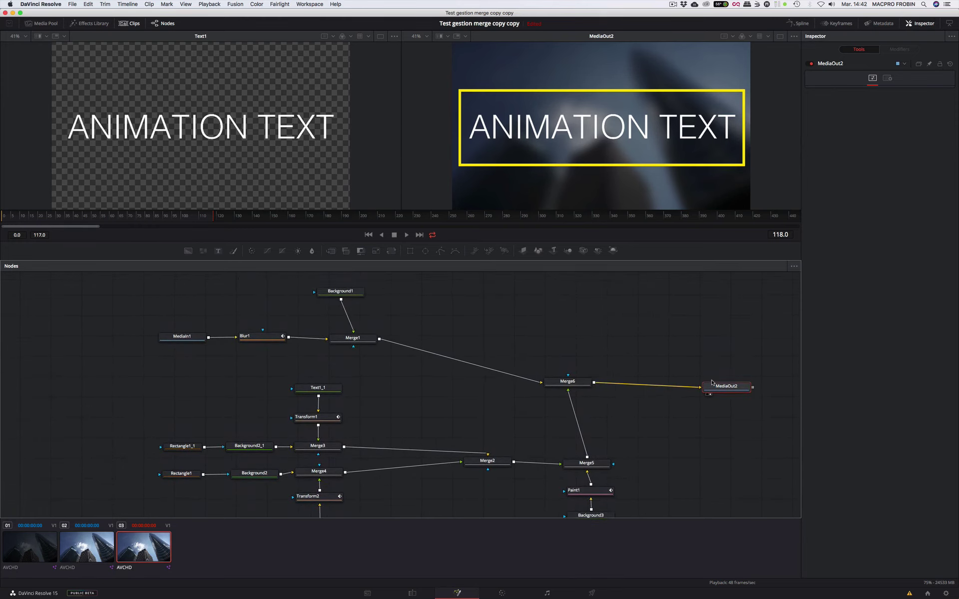
{"action": "scroll", "coordinate": [712, 383], "scroll_direction": "down", "scroll_amount": 3}
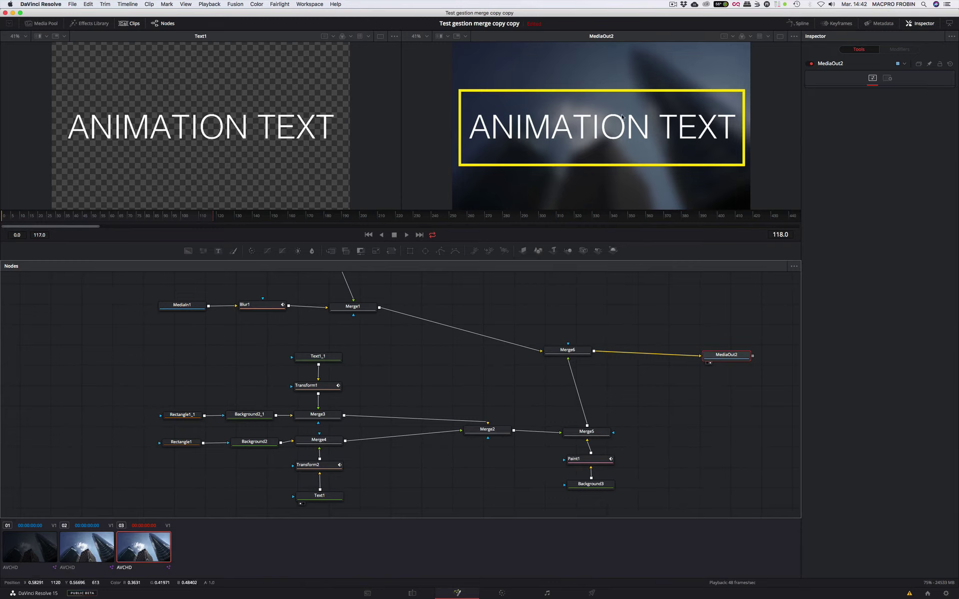